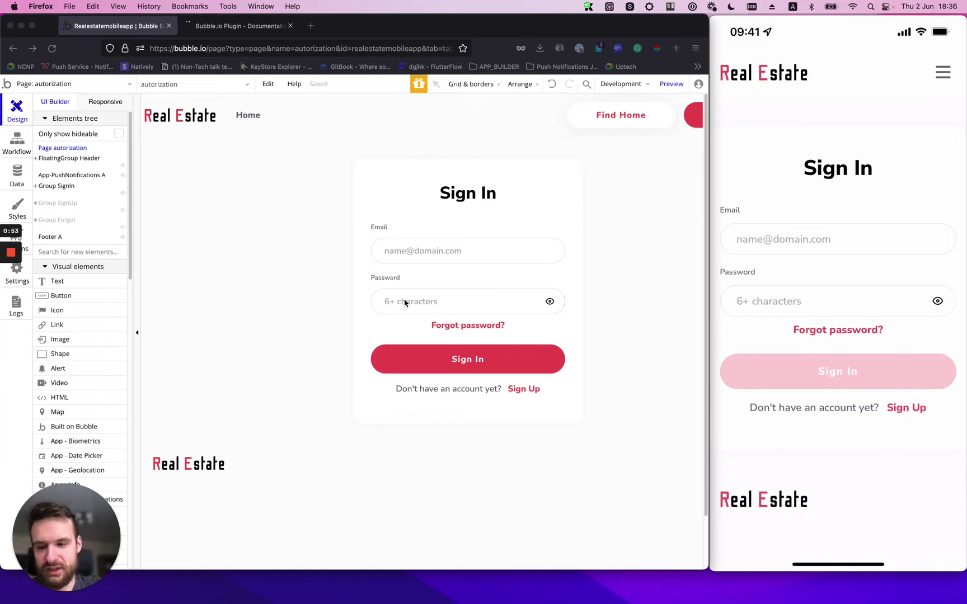
- Add an App - Biometrics element to the autorization page, above the sign-in form
left_click(471, 209)
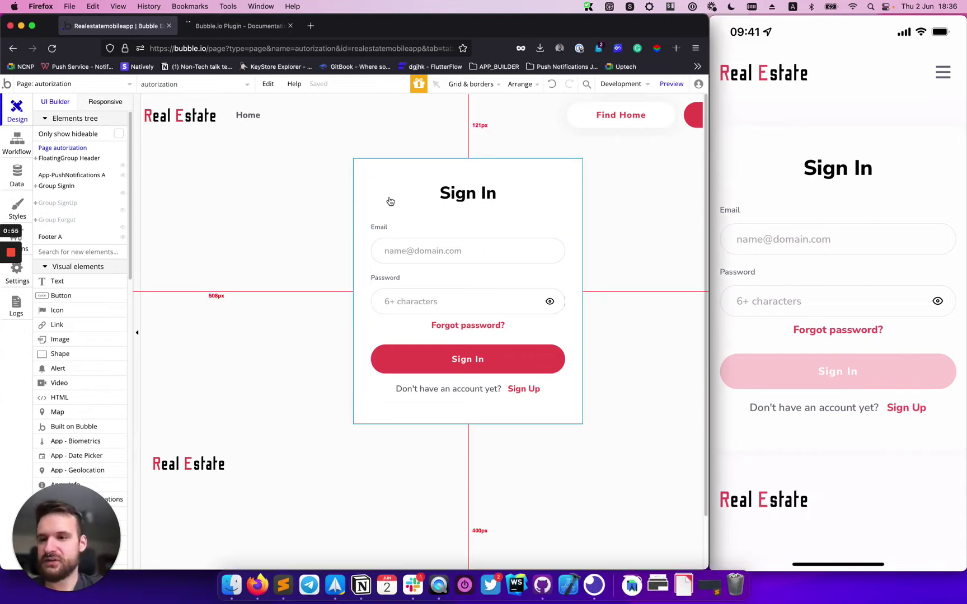
left_click(75, 253)
type("bio")
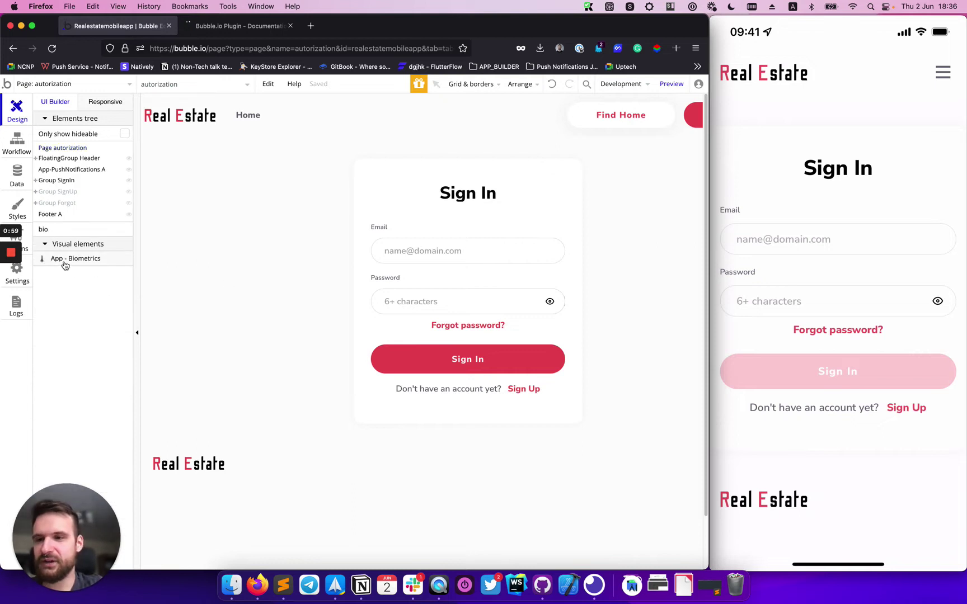
left_click(65, 264)
left_click(176, 158)
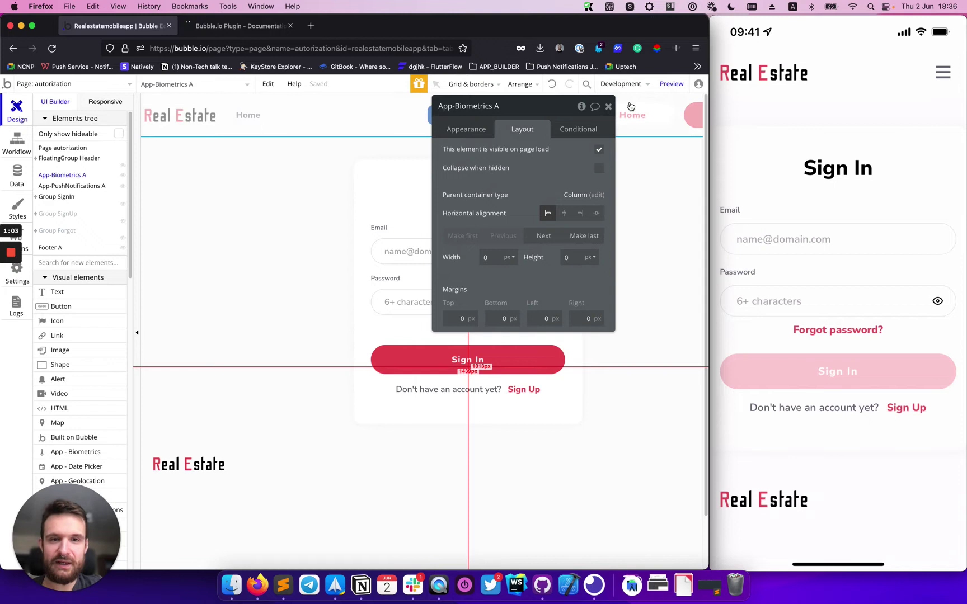
left_click(609, 106)
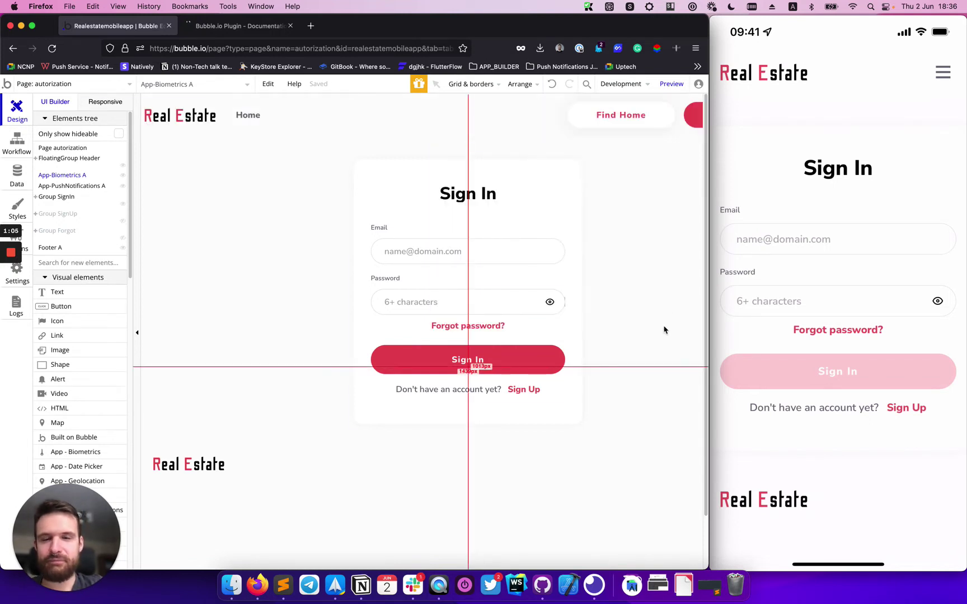
- Duplicate the Sign In button within the sign-in form and set the copy's text to "Fast Login"
left_click(458, 367)
key("super+c")
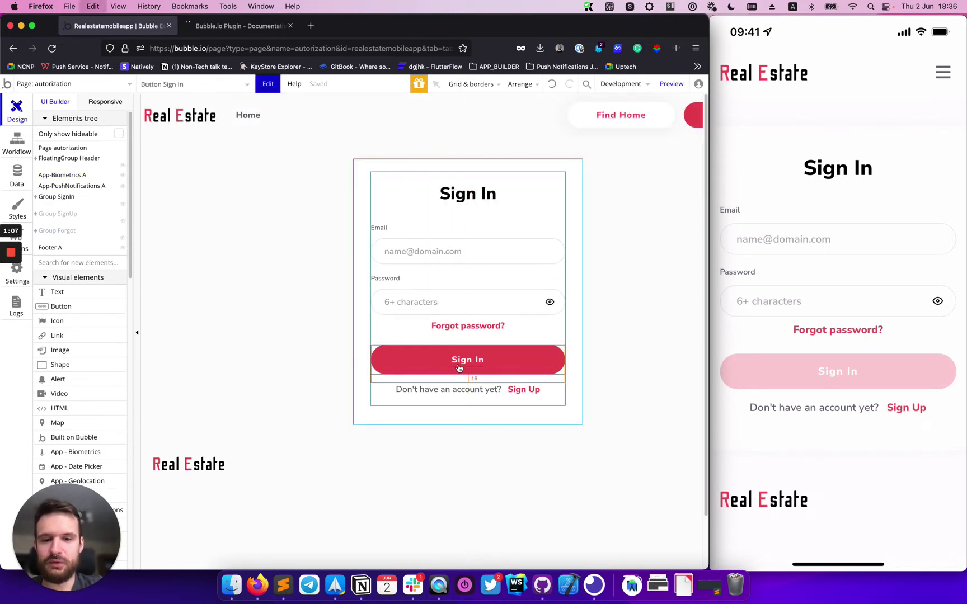
key("super+v")
double_click(464, 398)
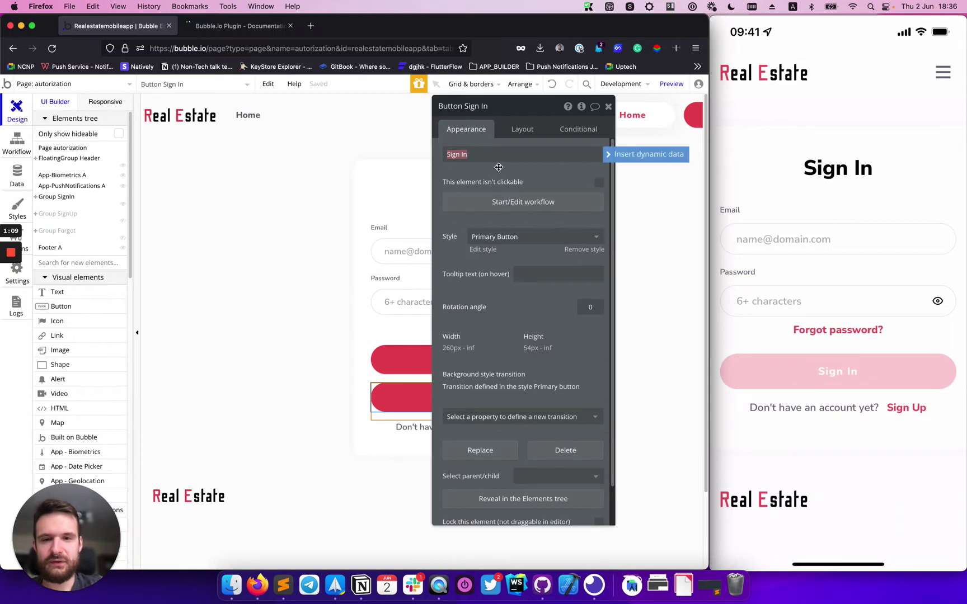
type("Fast L")
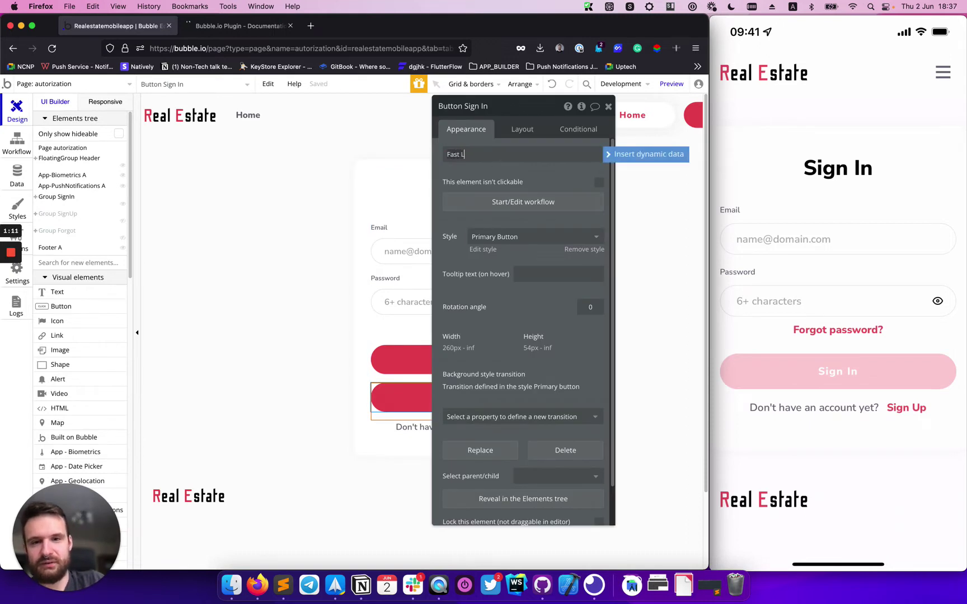
type("ogin")
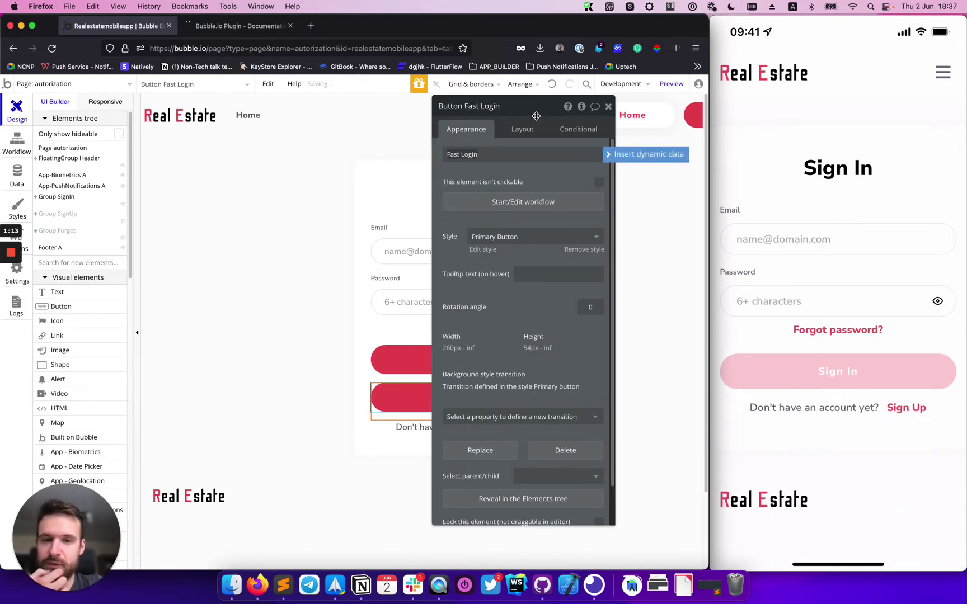
left_click(608, 106)
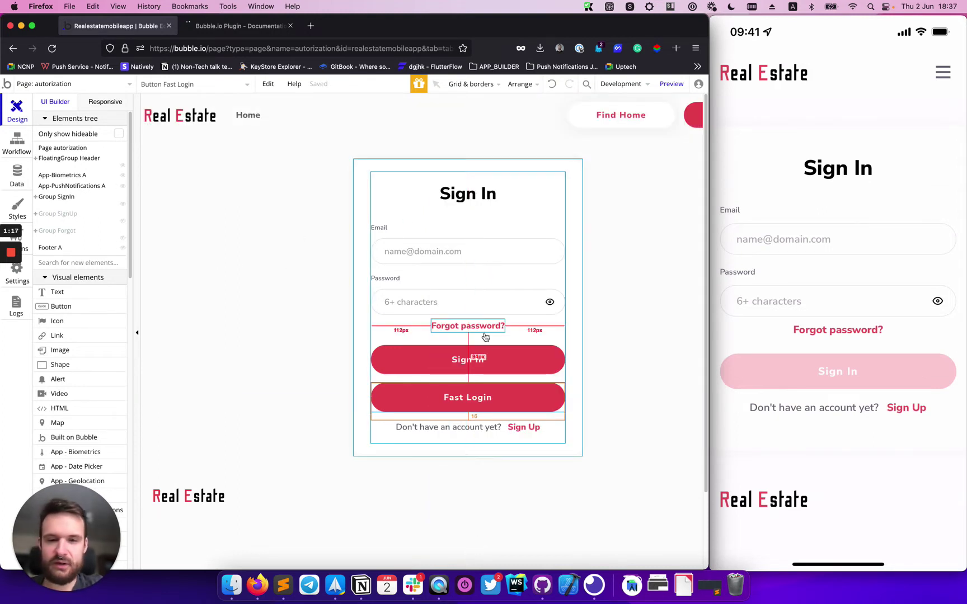
- Add a "Check biometrics support" action for App-Biometrics A to the Page is loaded workflow
left_click(13, 142)
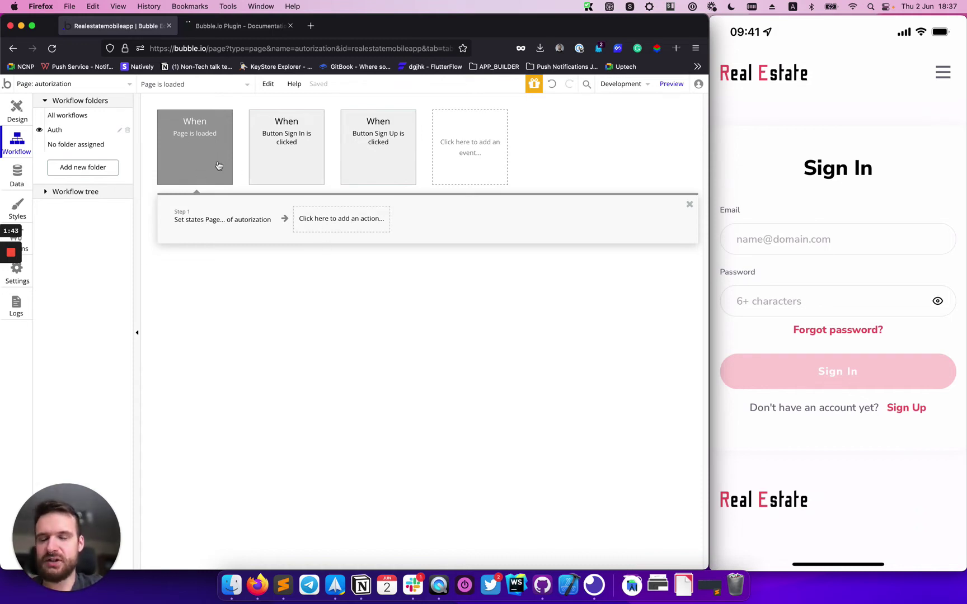
left_click(320, 221)
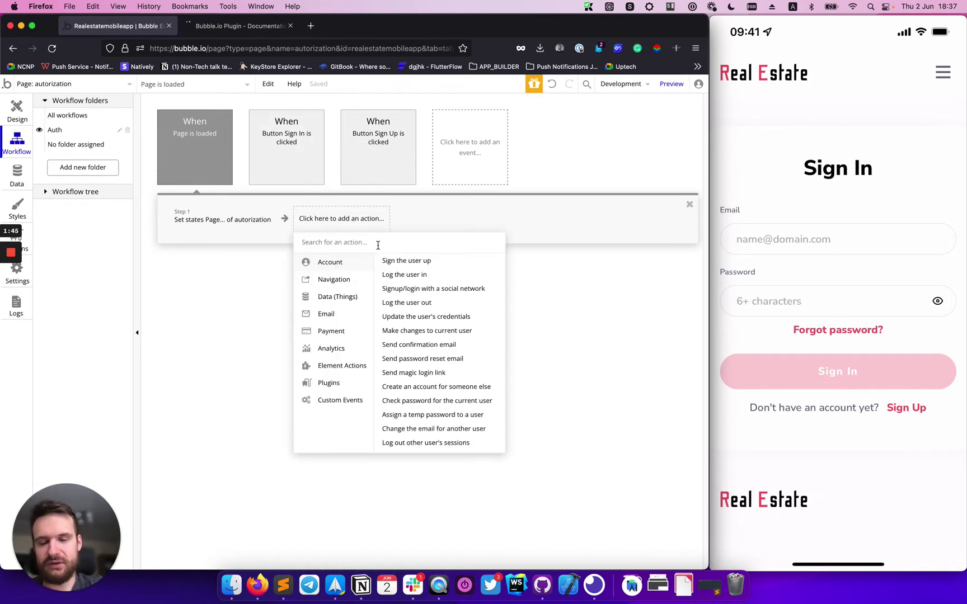
type("check")
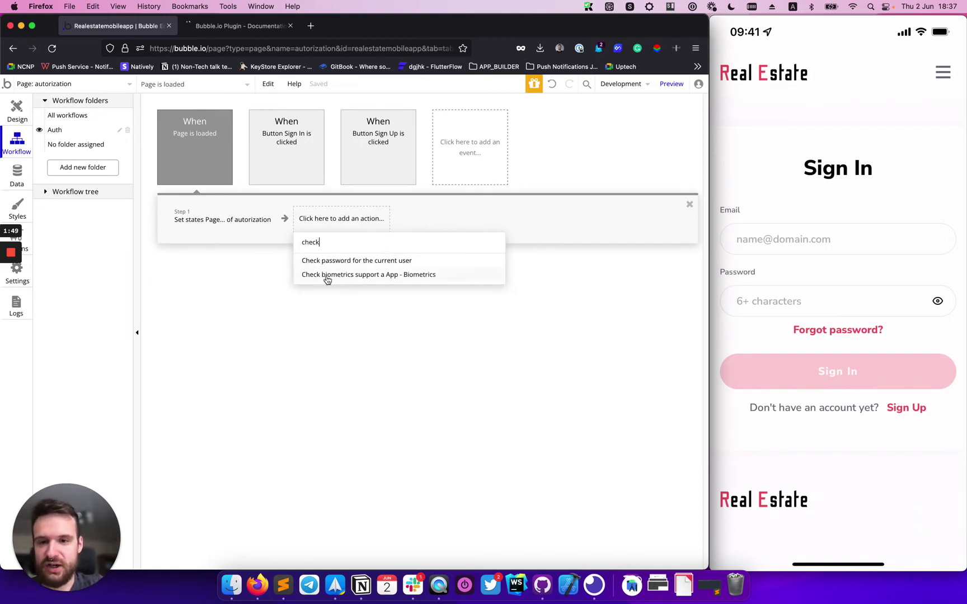
left_click(382, 277)
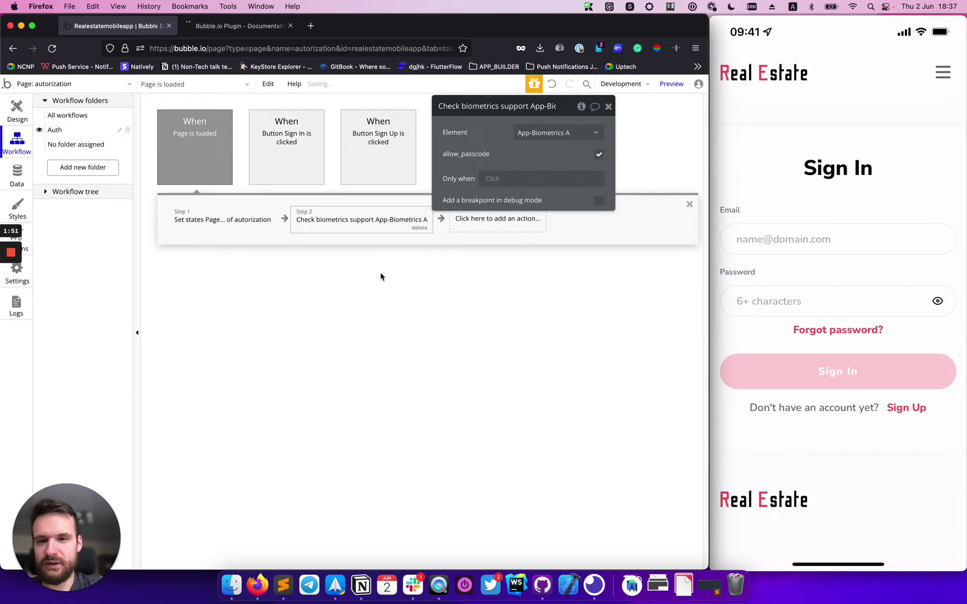
left_click(609, 105)
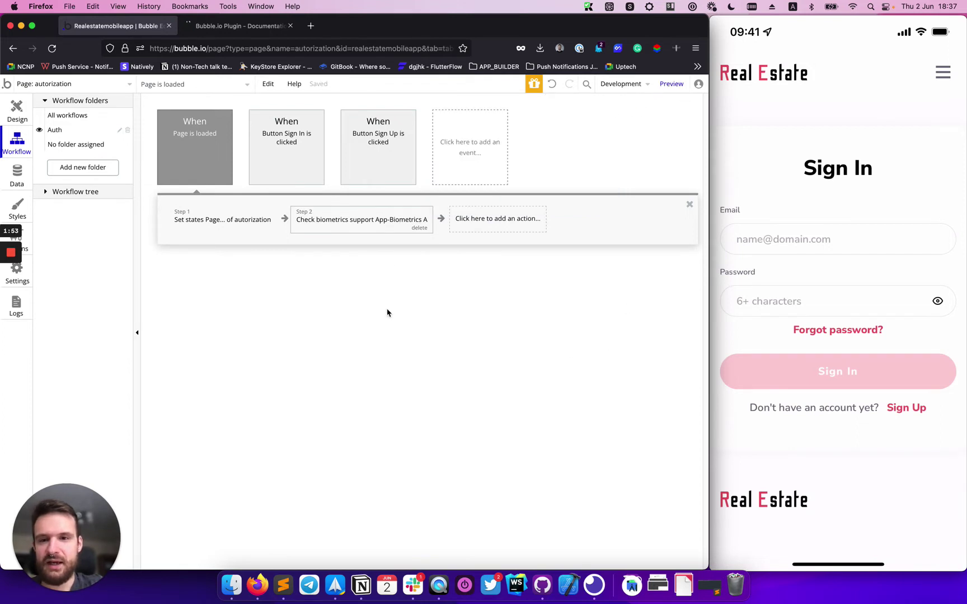
- Add a "Save user's credentials" action for App-Biometrics A at the end of the Button Sign In is clicked workflow
mouse_move(281, 142)
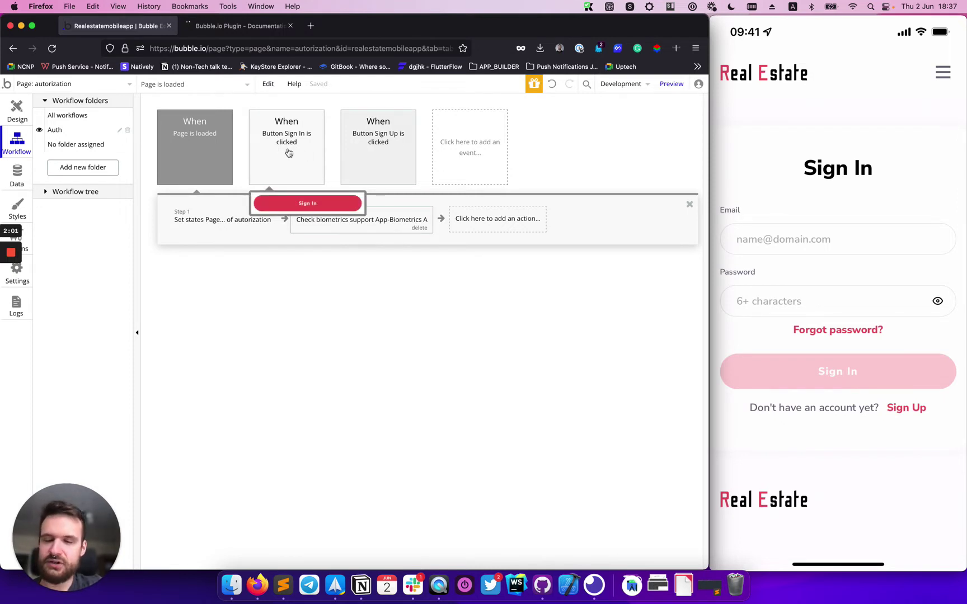
left_click(285, 150)
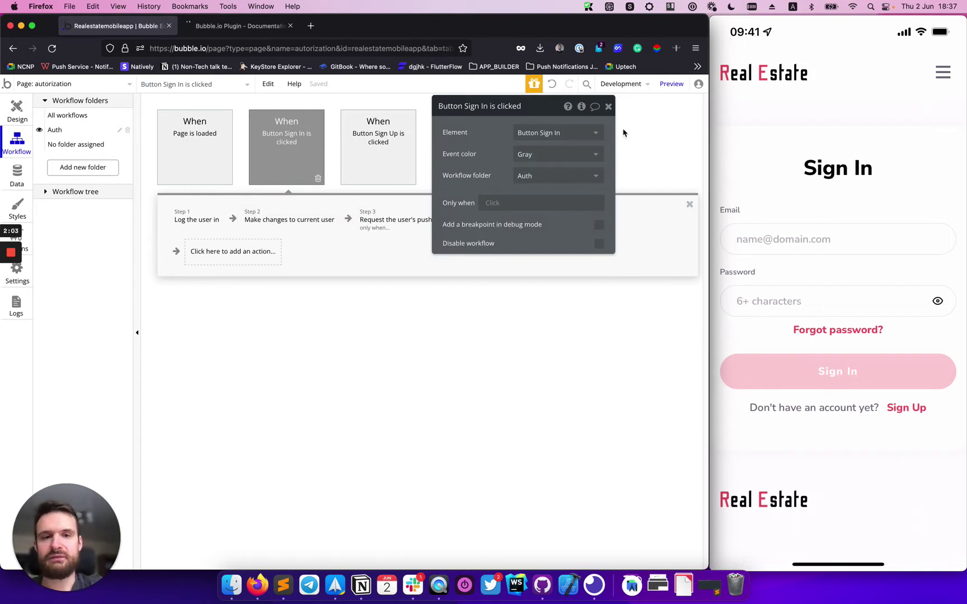
left_click(608, 106)
left_click(245, 253)
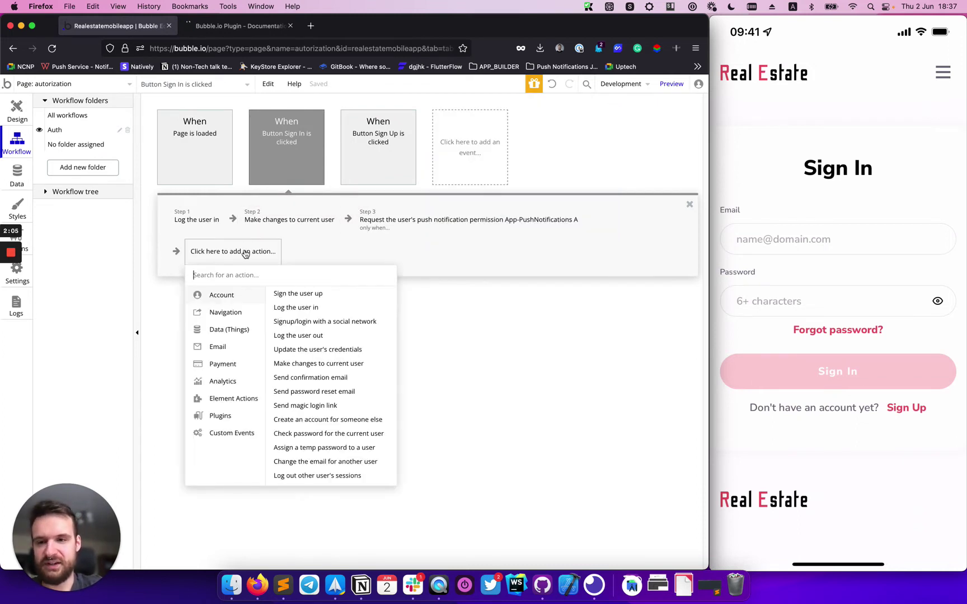
type("save")
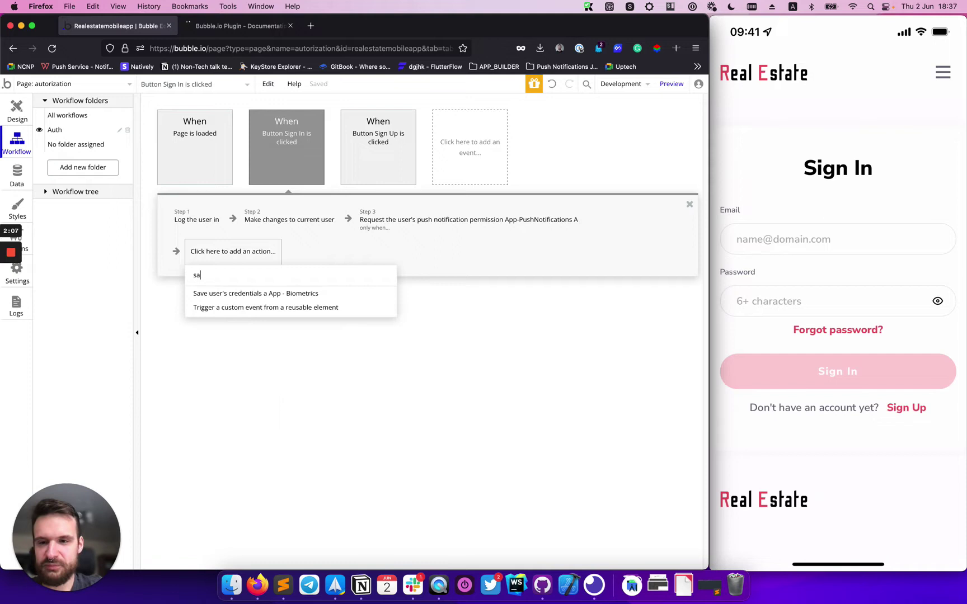
left_click(263, 298)
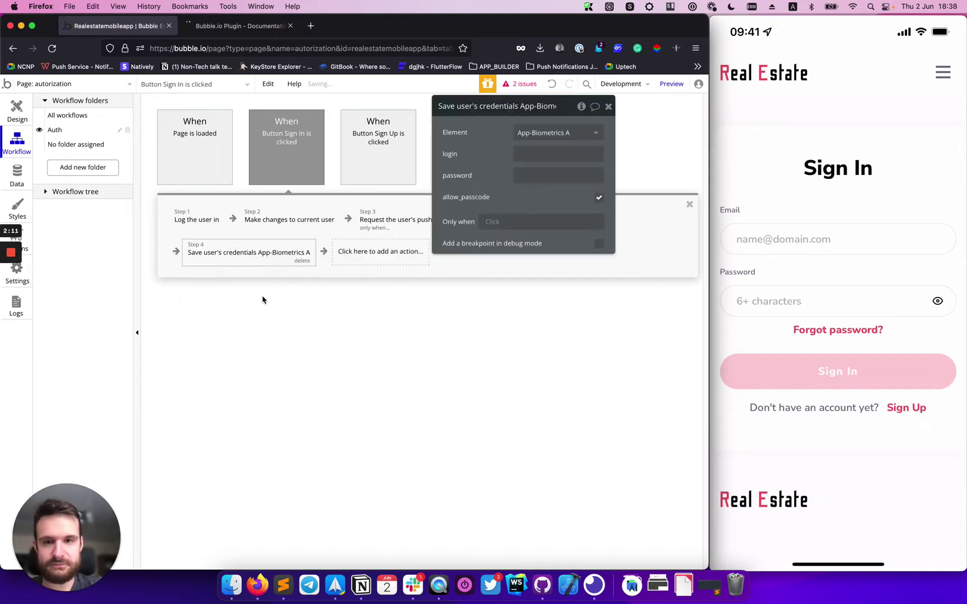
- Set the login of the save-credentials action to the dynamic value Input SignIn Email's value
left_click(521, 154)
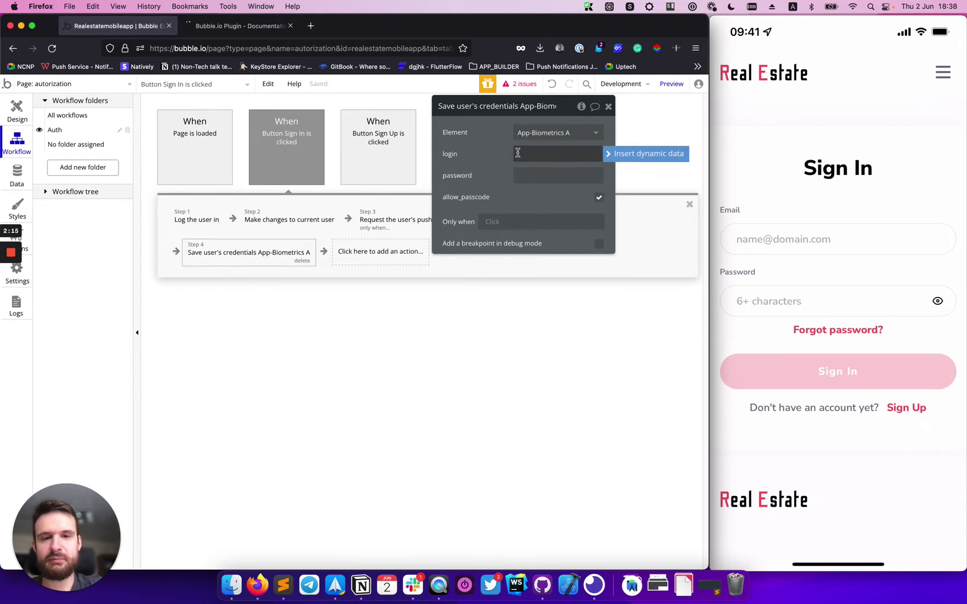
left_click(612, 159)
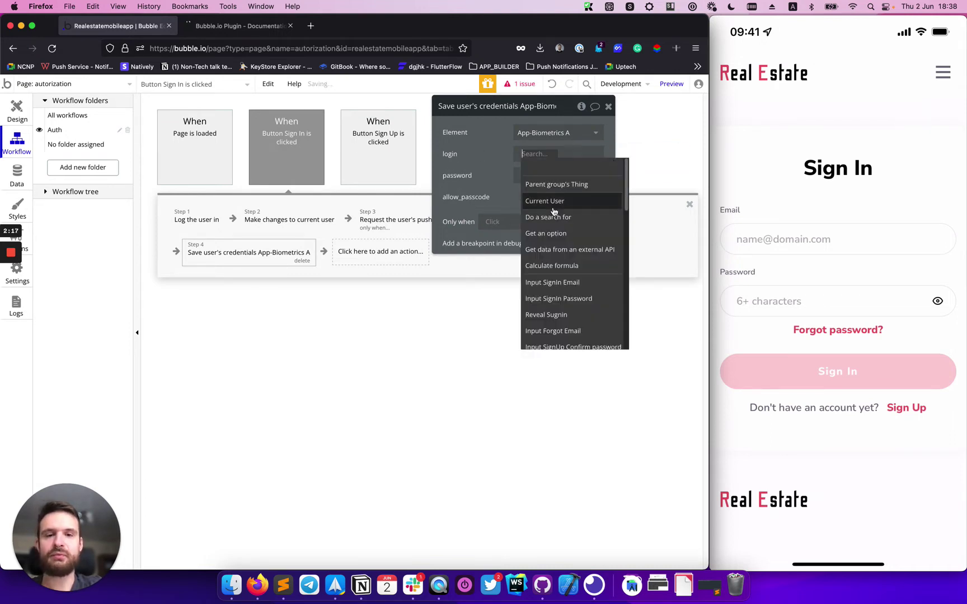
type("inp")
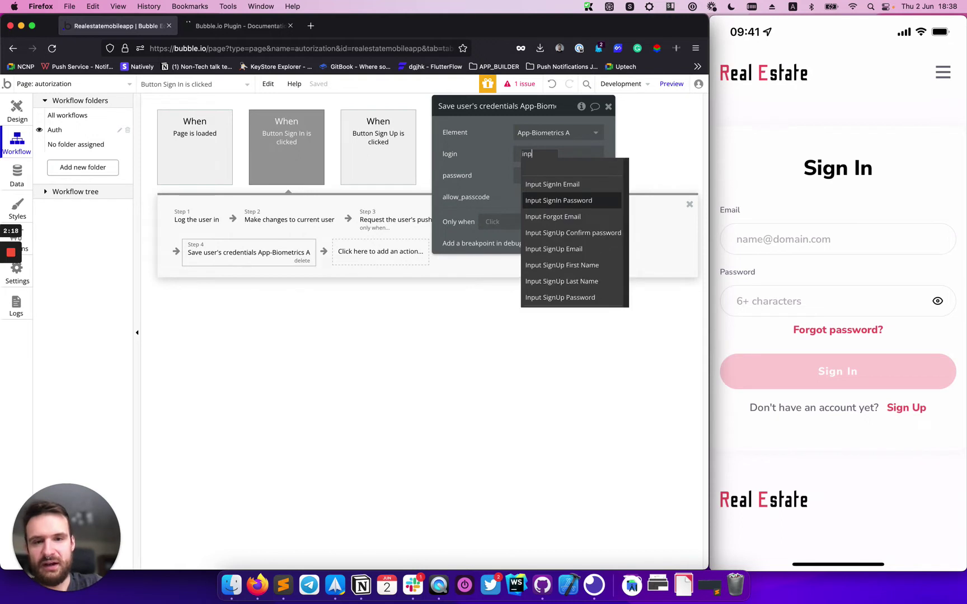
left_click(546, 184)
left_click(540, 178)
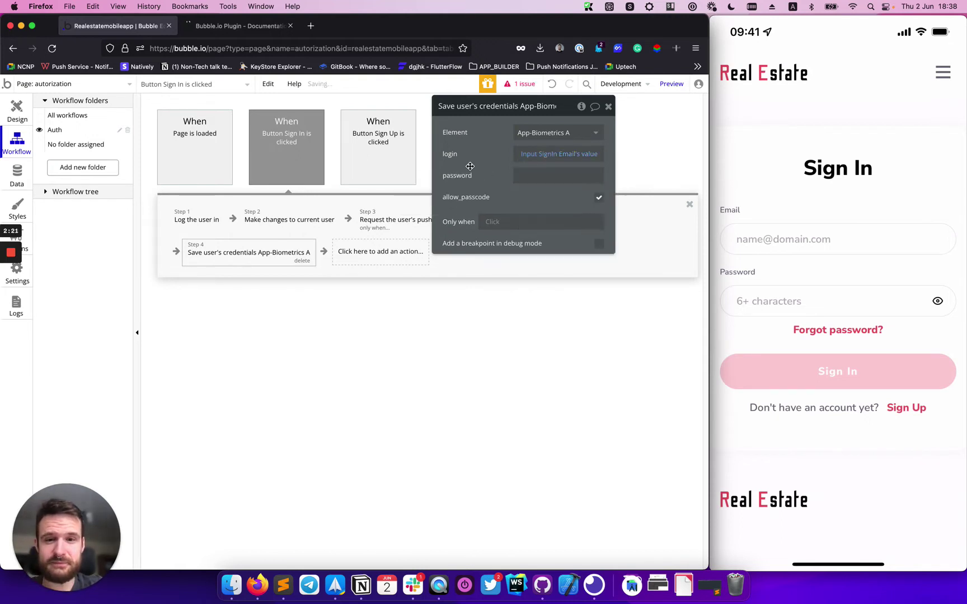
- Set the password of the save-credentials action to the dynamic value Input SignIn Password's value
left_click(533, 178)
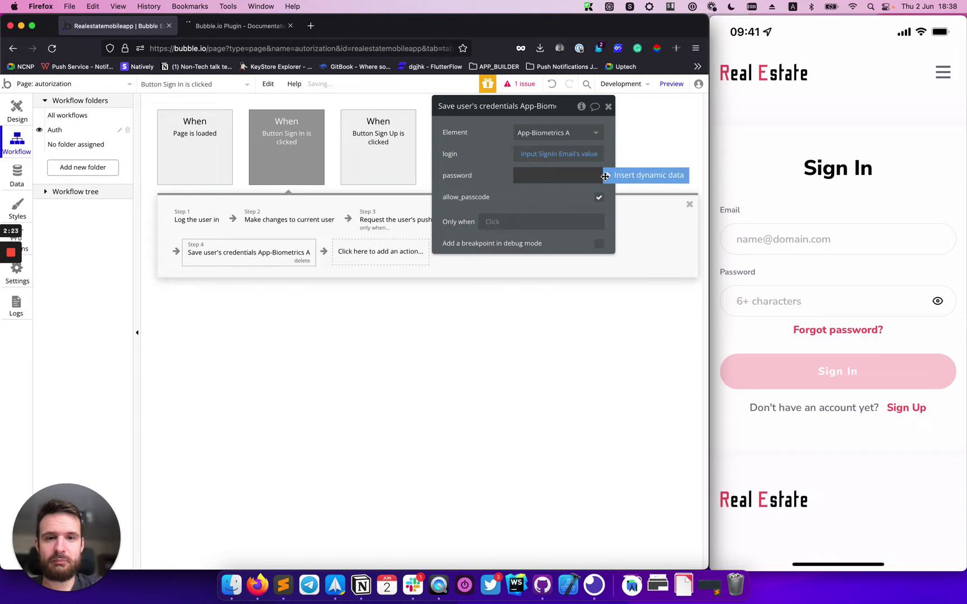
left_click(608, 176)
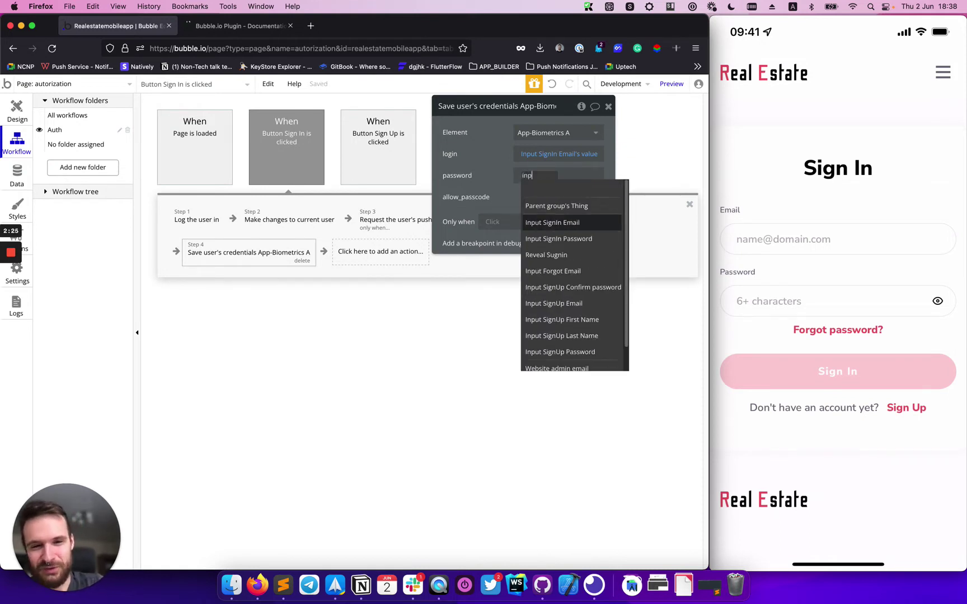
scroll(559, 280, "down", 3)
left_click(564, 222)
left_click(501, 183)
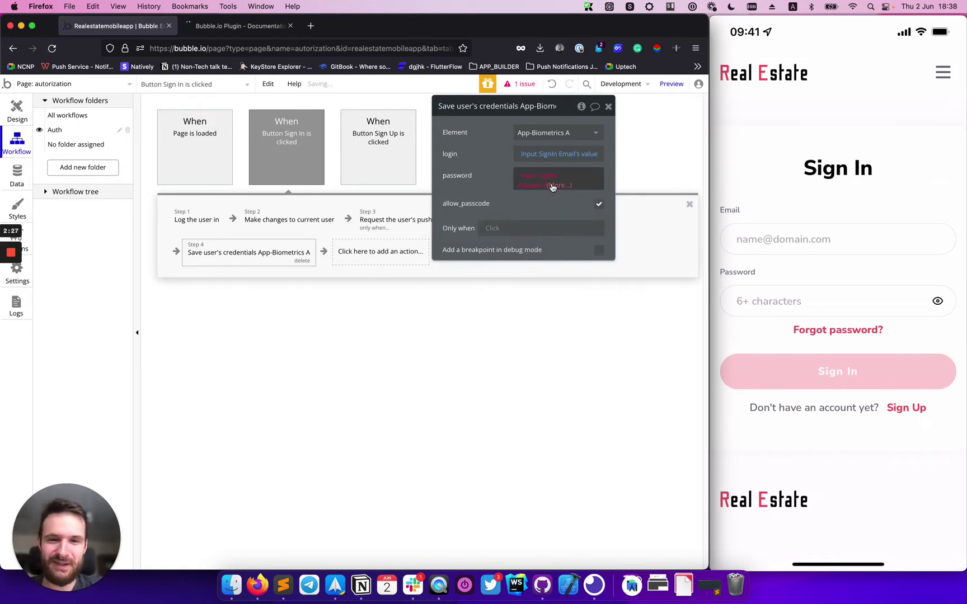
left_click(557, 180)
left_click(534, 199)
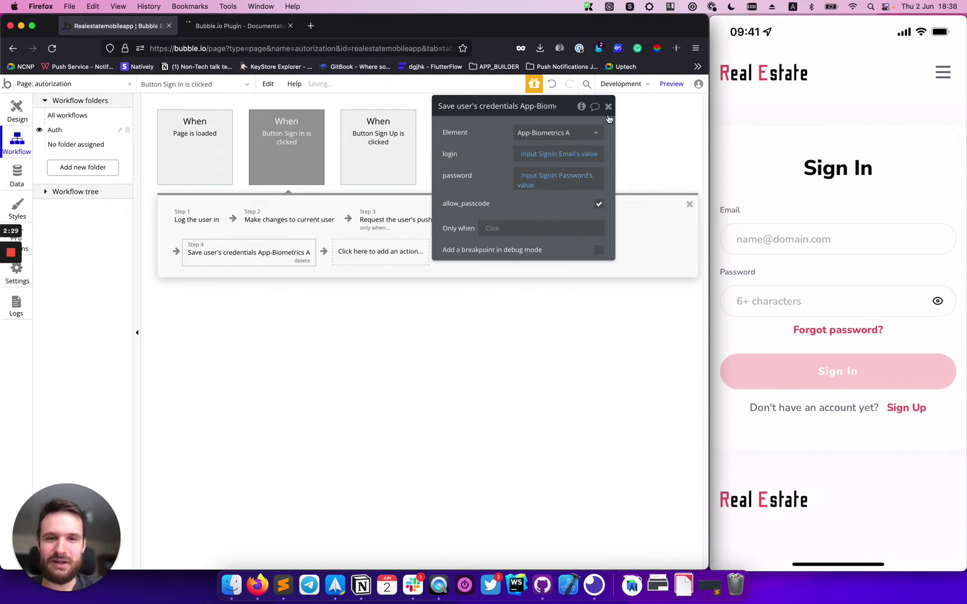
left_click(494, 228)
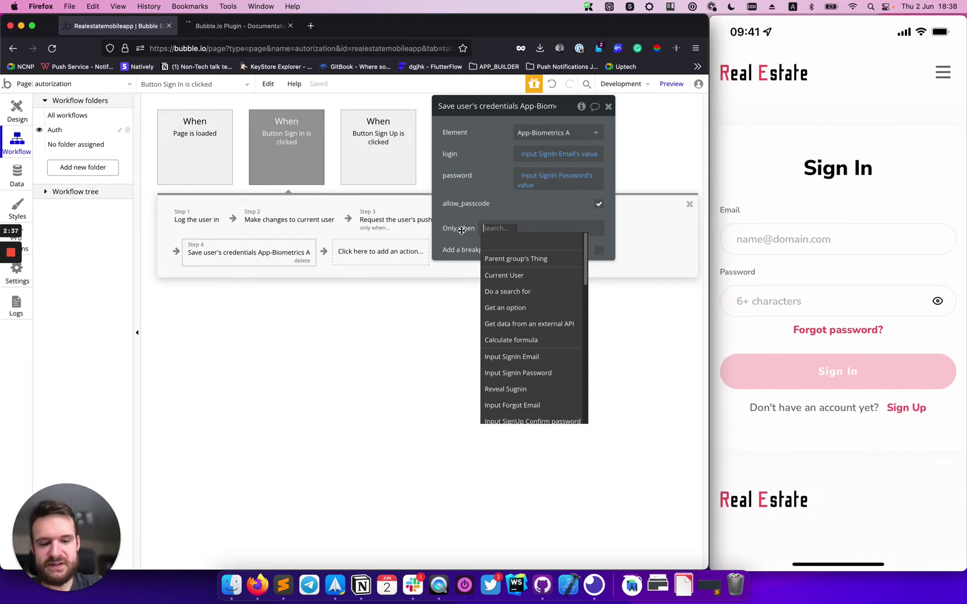
type("app")
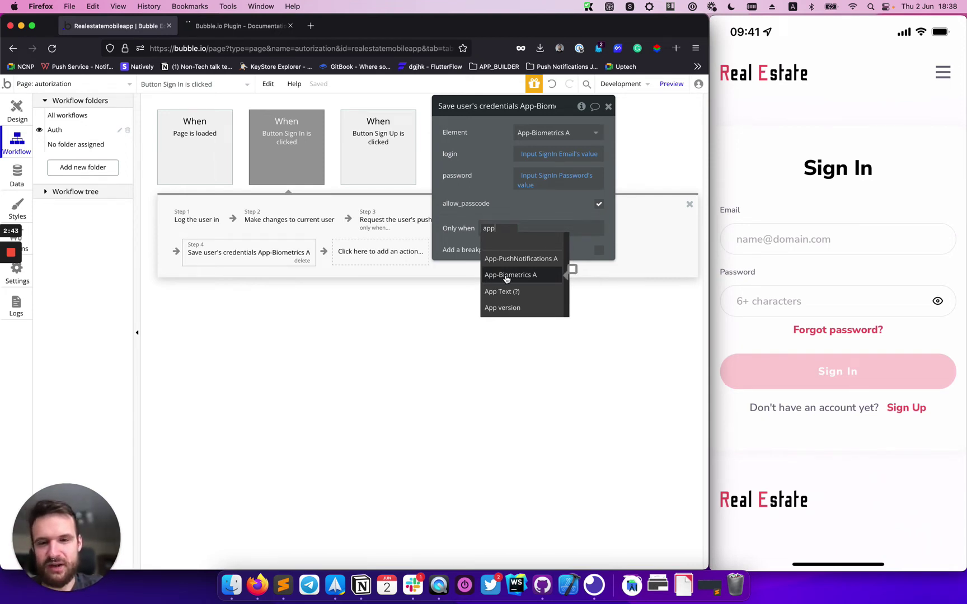
left_click(506, 278)
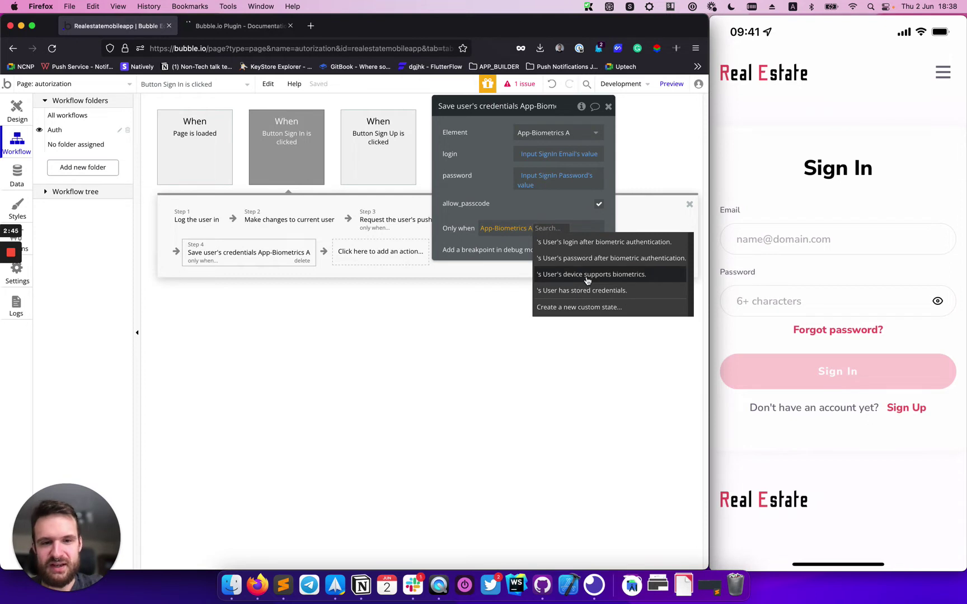
left_click(626, 278)
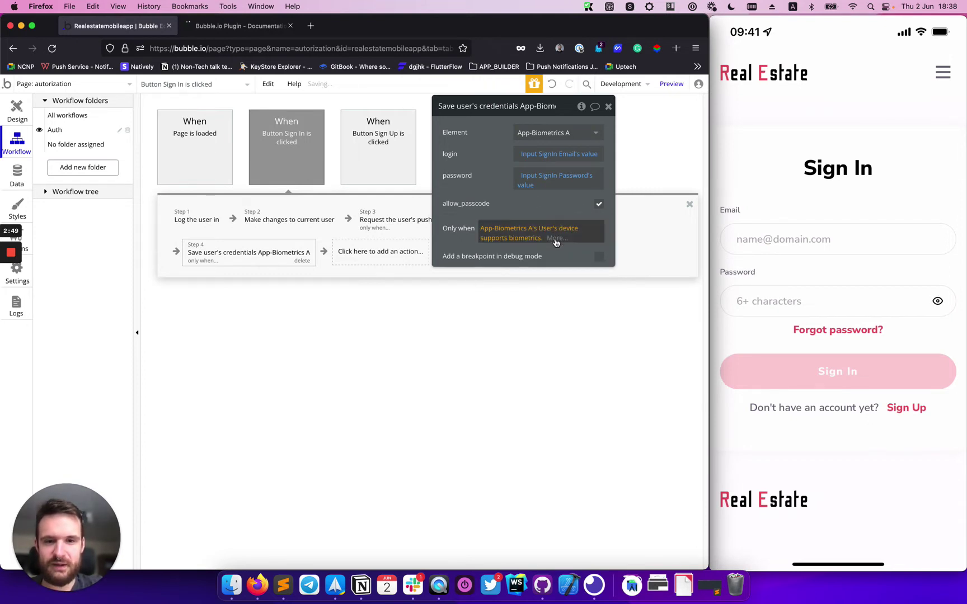
left_click(558, 265)
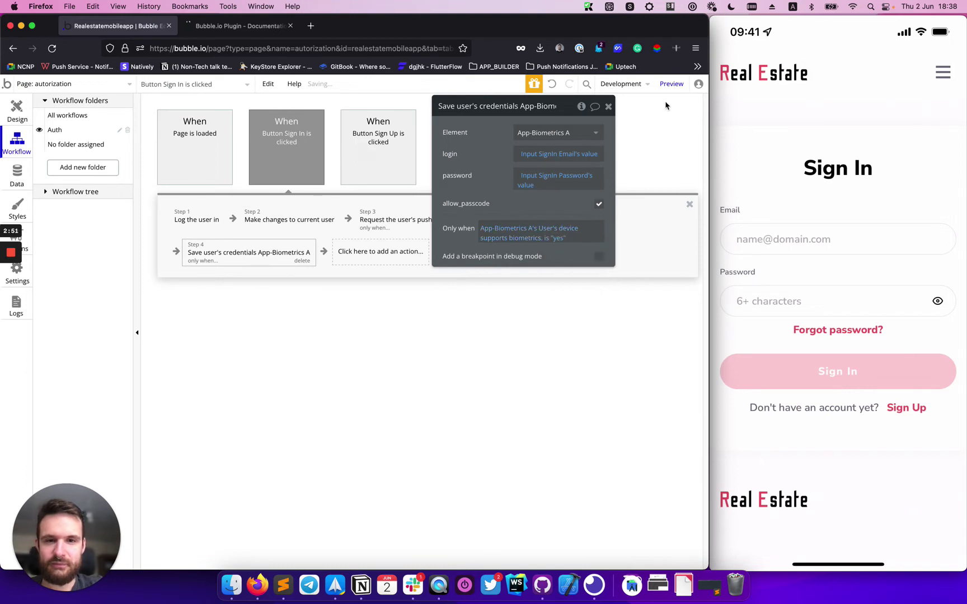
- Copy the save-credentials action from the Sign In workflow and paste it as the last step of the Button Sign Up is clicked workflow
right_click(231, 256)
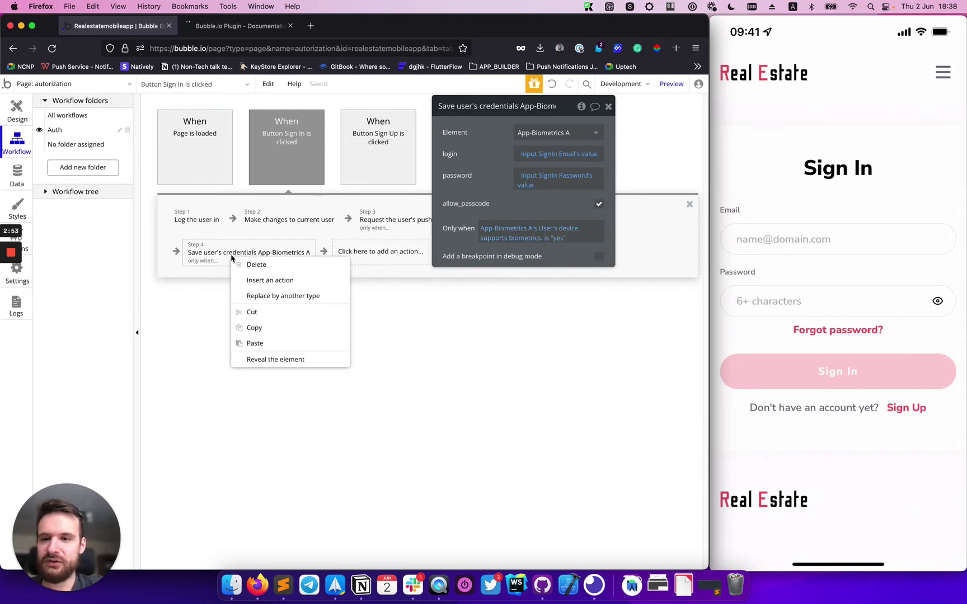
left_click(270, 324)
left_click(367, 171)
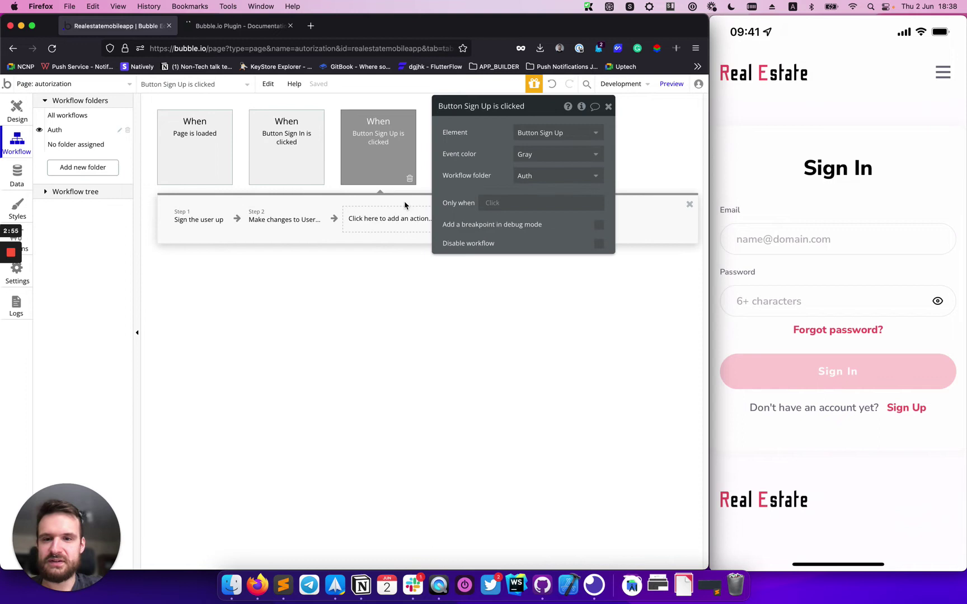
right_click(387, 215)
left_click(401, 222)
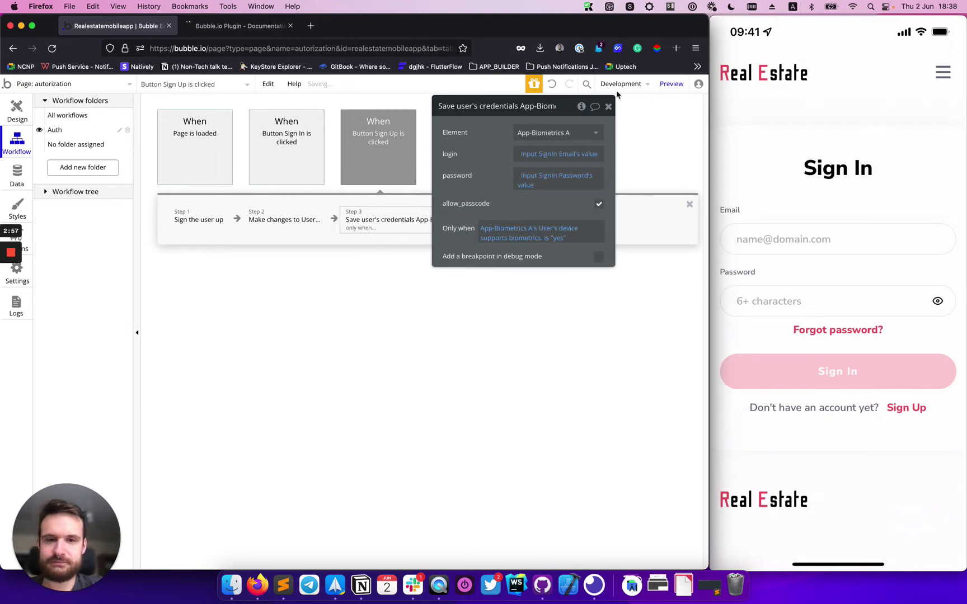
- Set the login of the Sign Up workflow's save-credentials action to the dynamic value Input SignUp Email's value
left_click(609, 107)
left_click(395, 224)
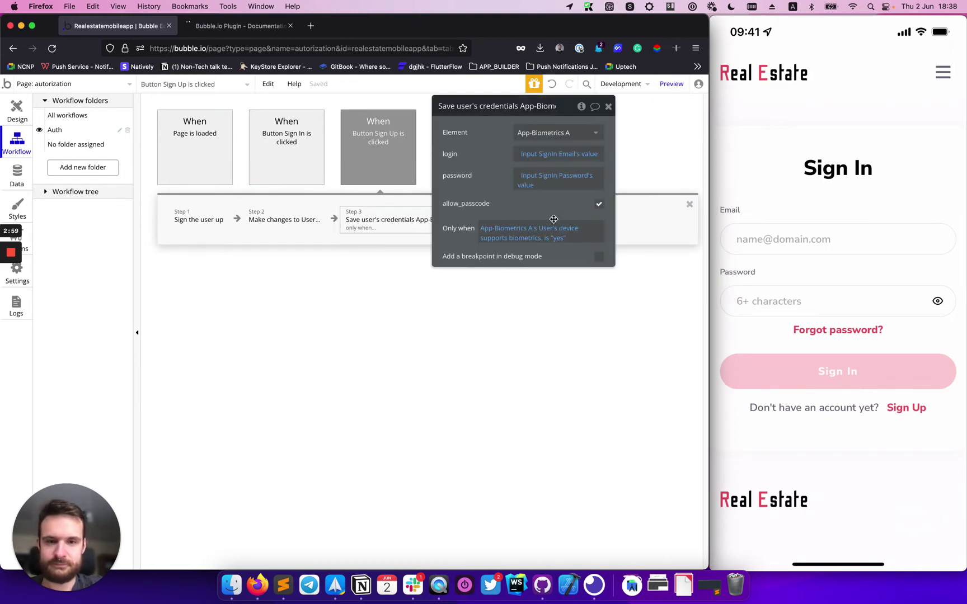
left_click(527, 156)
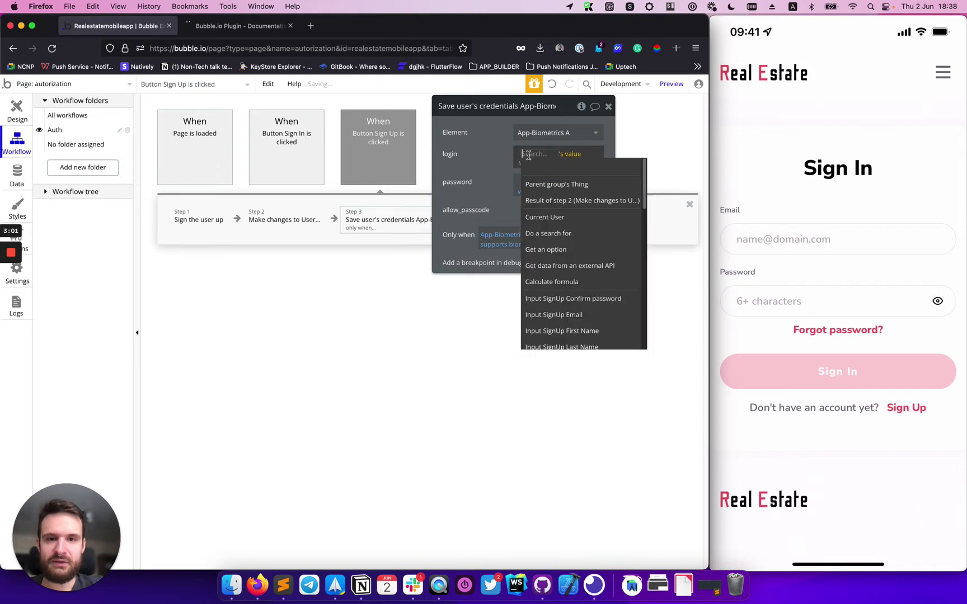
type("Inputh")
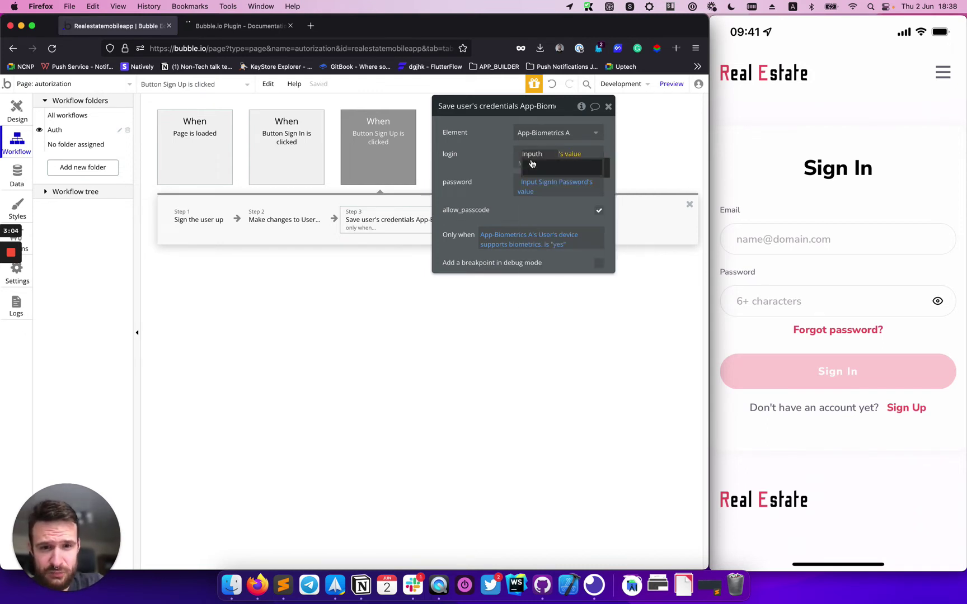
key("BackSpace")
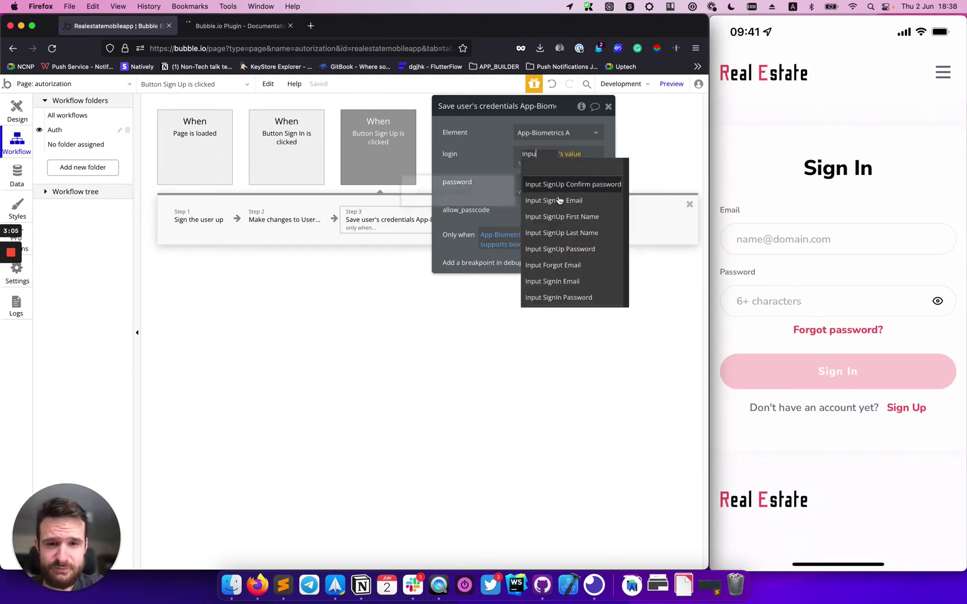
left_click(560, 196)
- Set the password of the Sign Up workflow's save-credentials action to the dynamic value Input SignUp Password's value
left_click(535, 178)
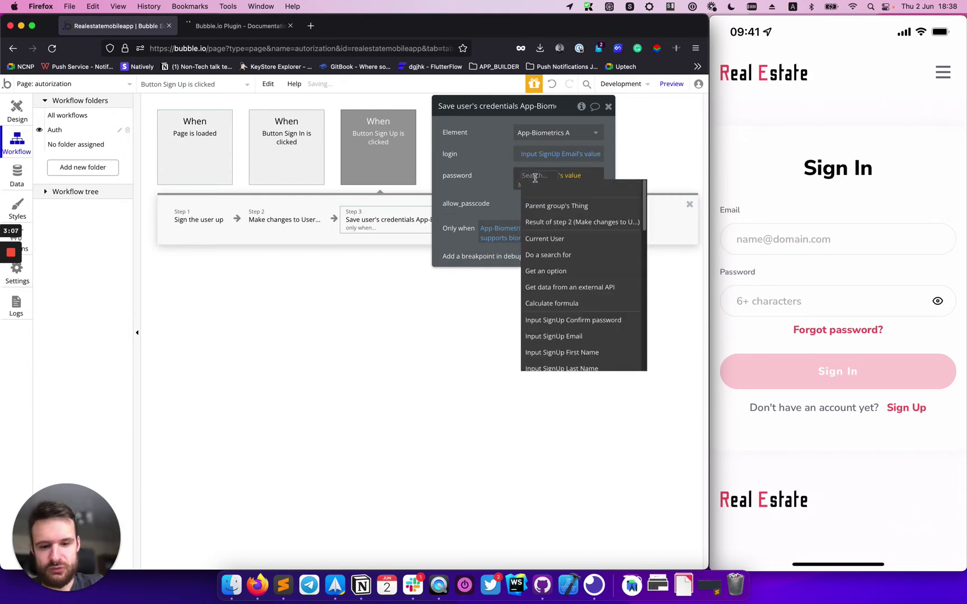
type("inp")
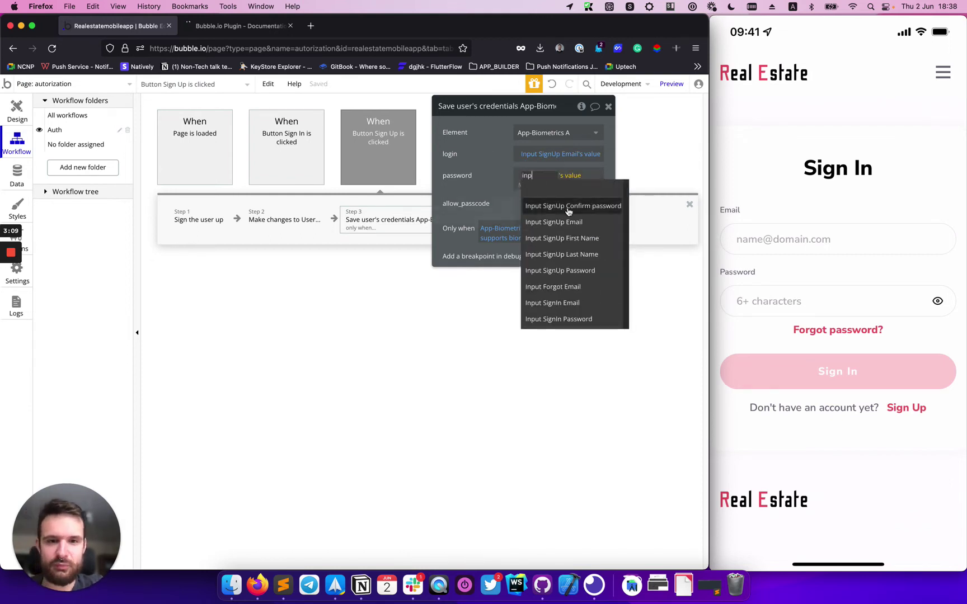
left_click(559, 270)
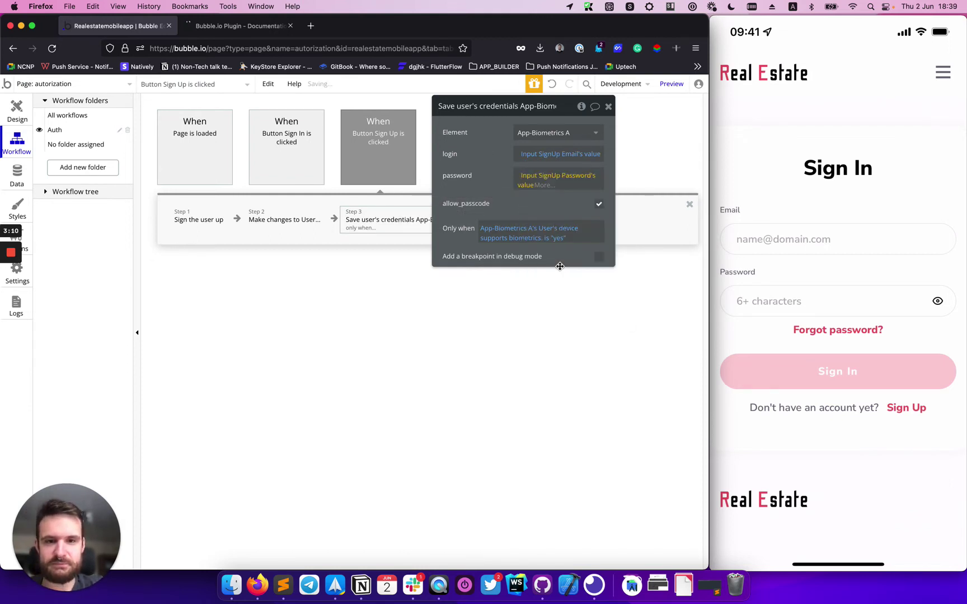
left_click(608, 106)
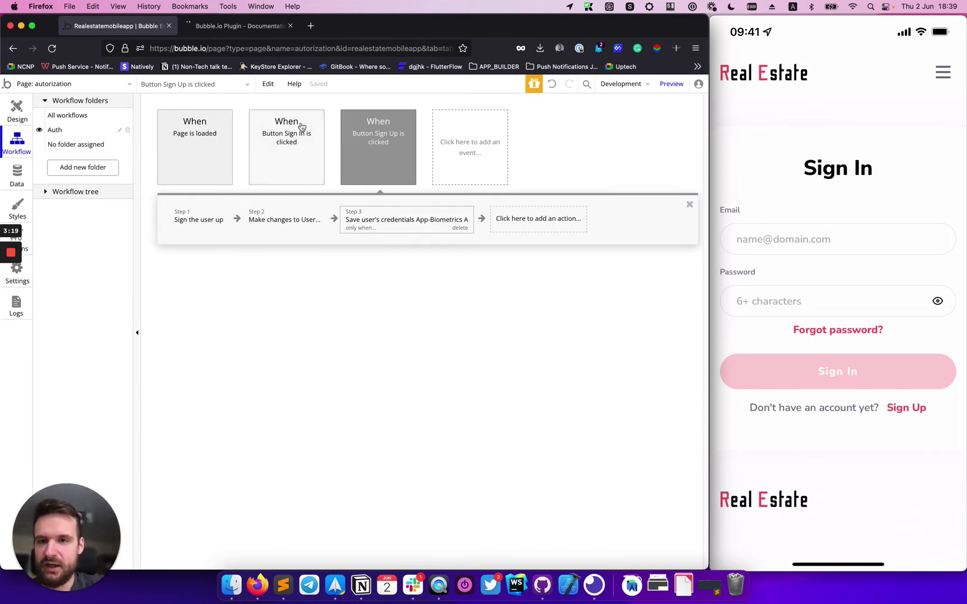
mouse_move(399, 188)
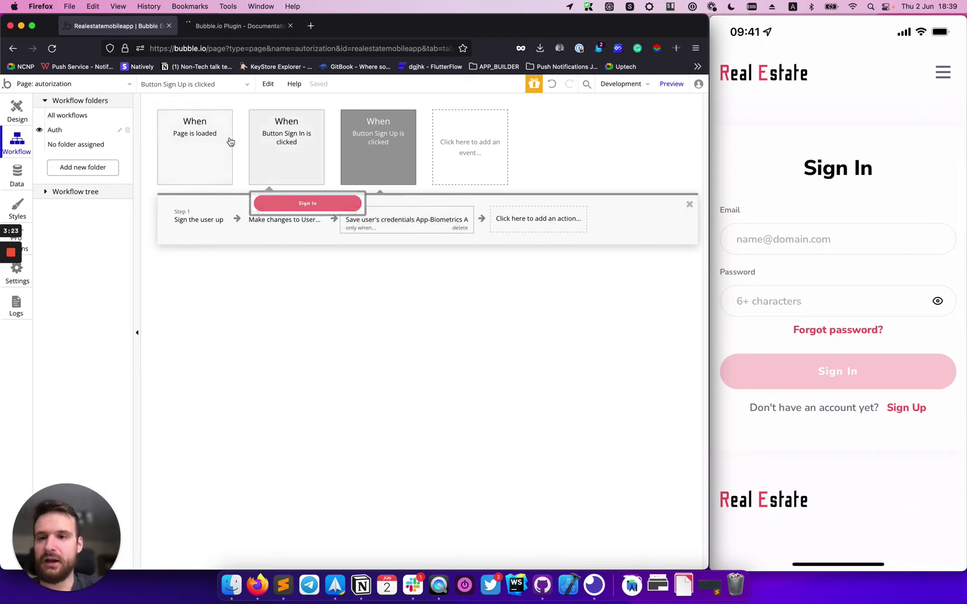
left_click(203, 153)
left_click(295, 150)
left_click(360, 146)
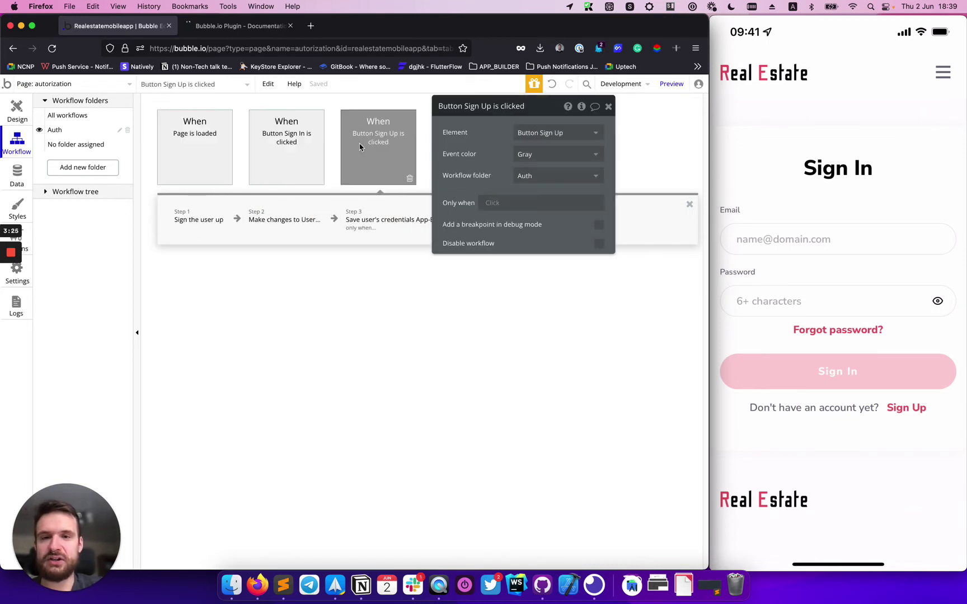
left_click(609, 106)
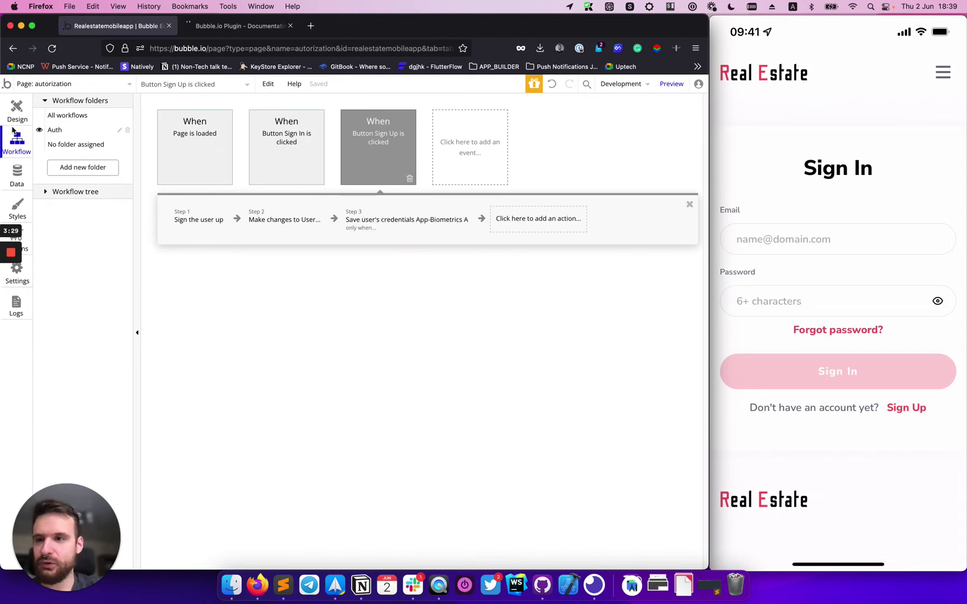
- Return to the page design and add a new condition to the Fast Login button
left_click(15, 114)
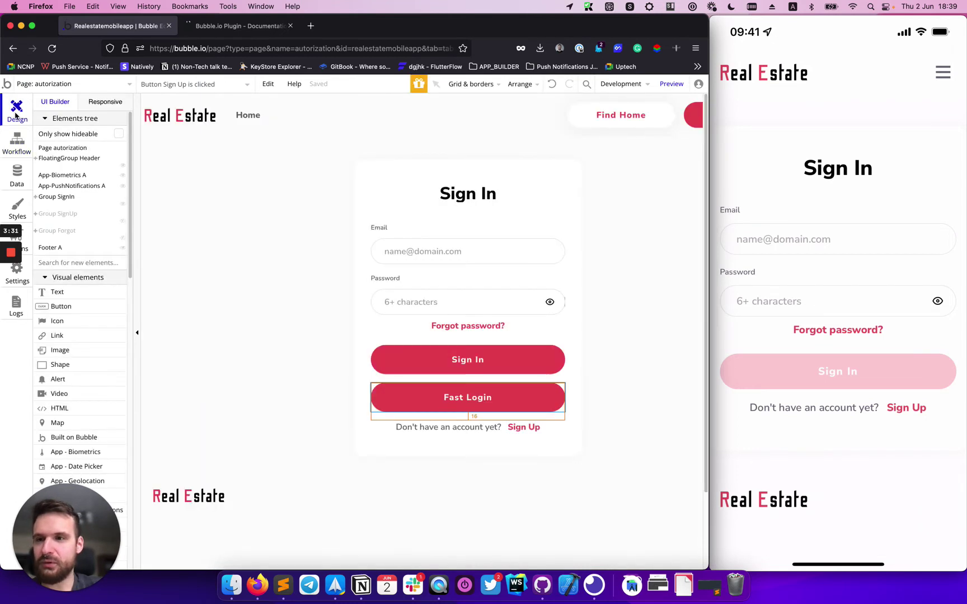
left_click(425, 396)
left_click_drag(417, 394, 473, 407)
double_click(469, 403)
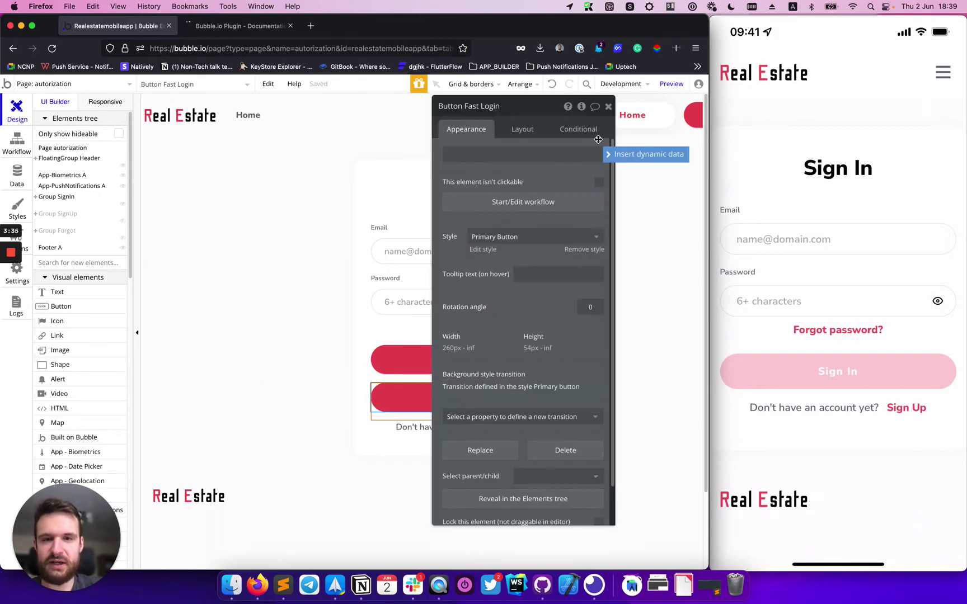
left_click_drag(537, 107, 262, 114)
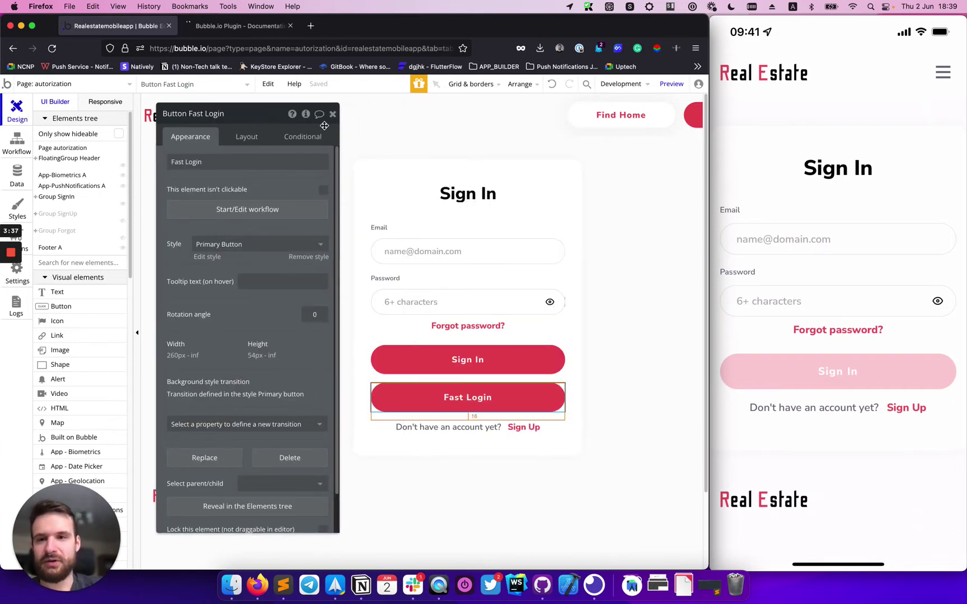
left_click(303, 137)
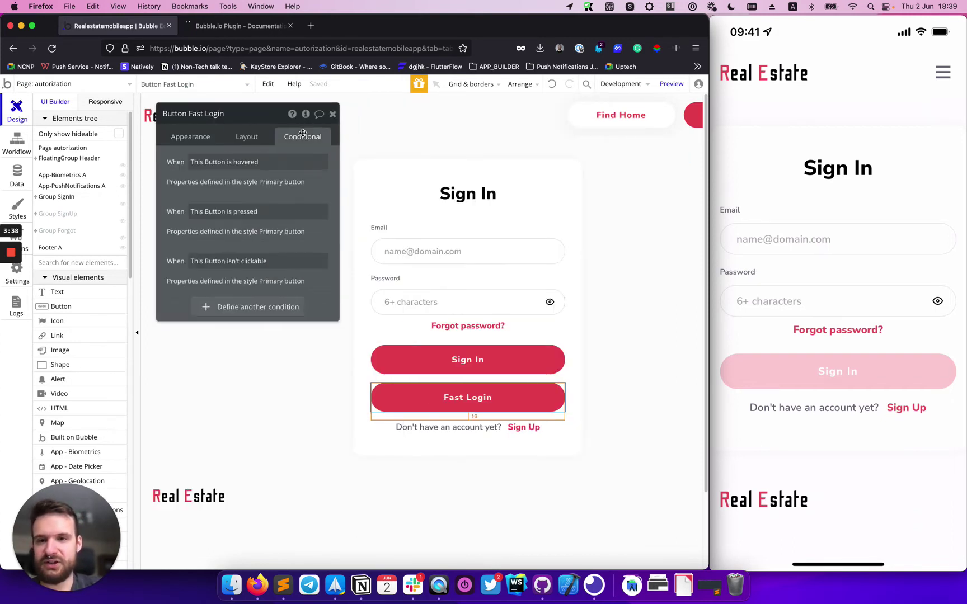
left_click(242, 309)
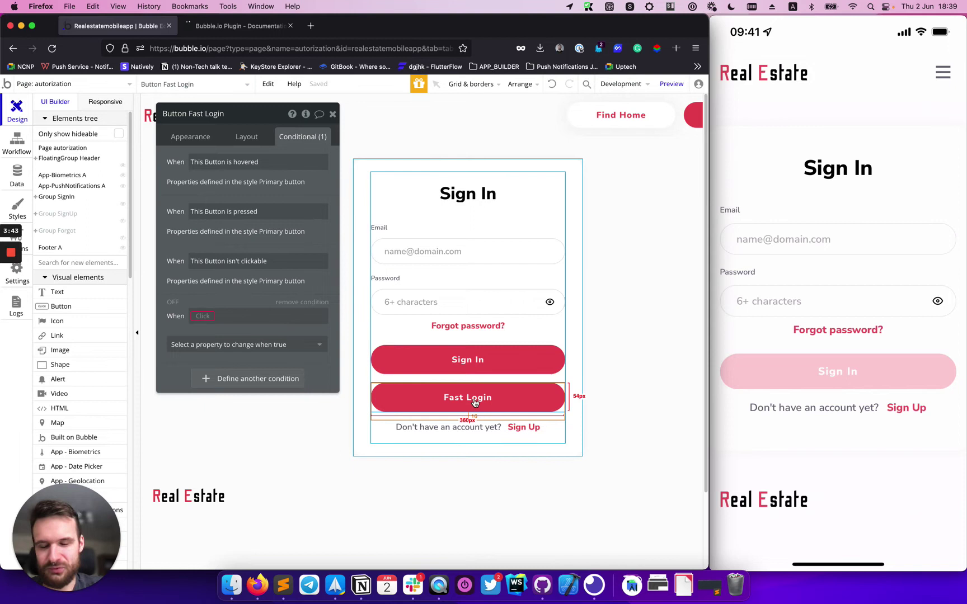
left_click(204, 318)
type("app")
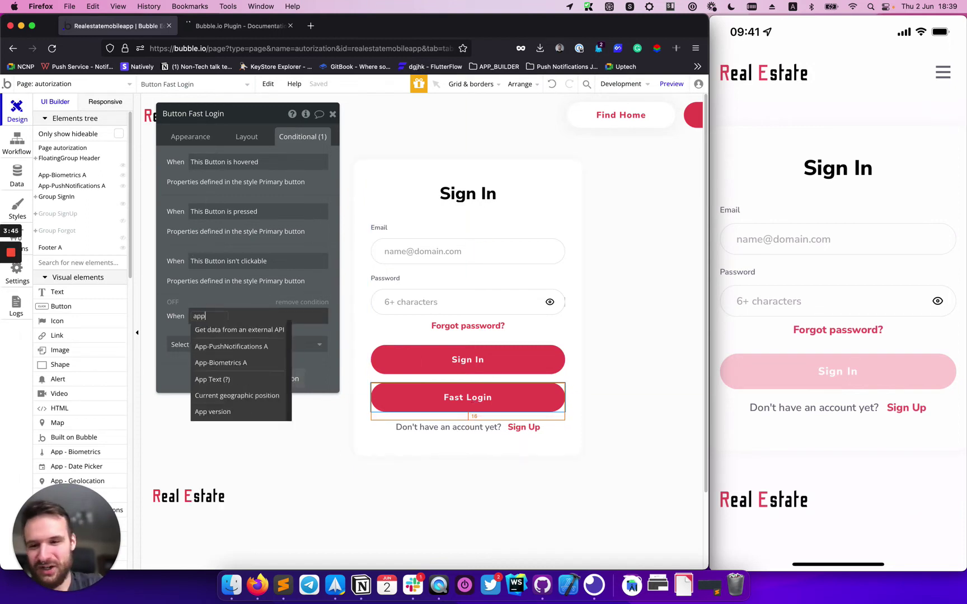
left_click(205, 343)
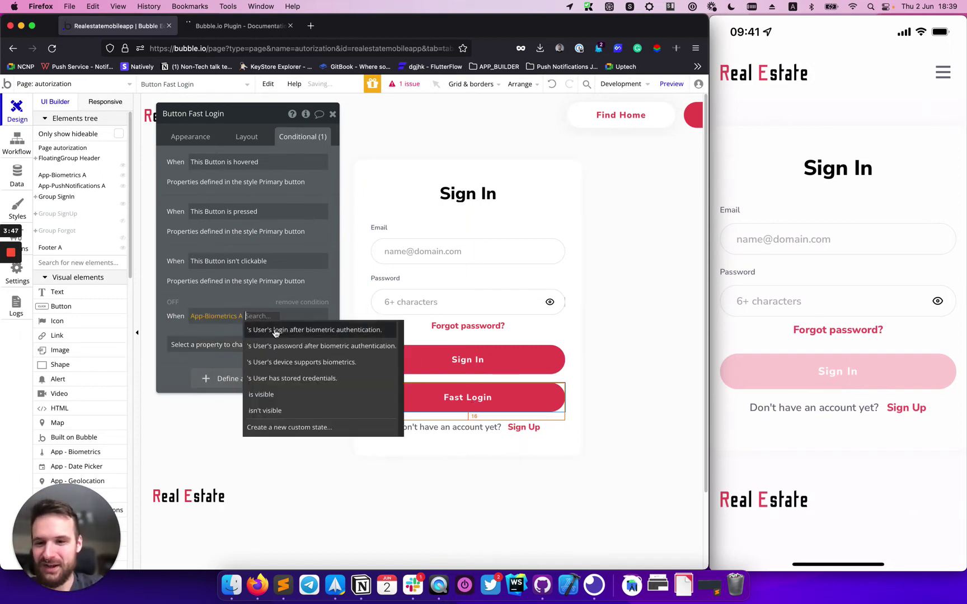
left_click(276, 365)
left_click(241, 328)
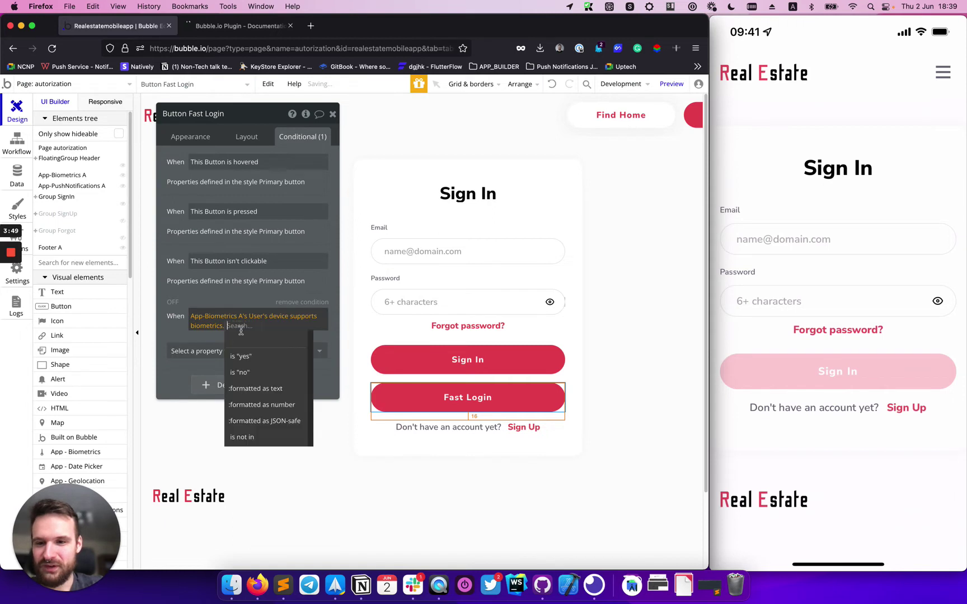
left_click(241, 356)
- Extend the Fast Login button's condition with "and App-Biometrics A's User has stored credentials is 'yes'"
left_click(266, 327)
left_click(277, 353)
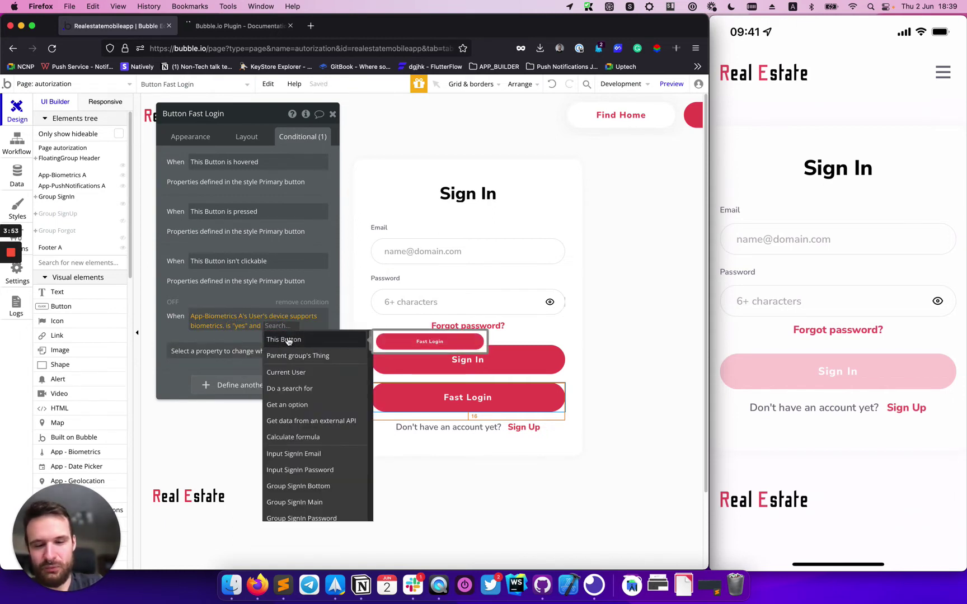
type("app")
left_click(274, 352)
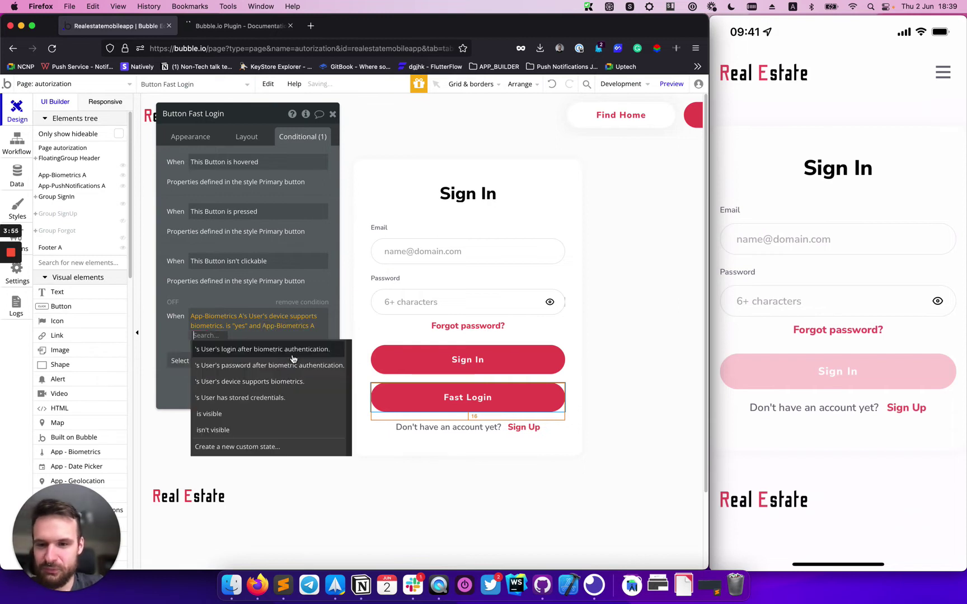
left_click(255, 398)
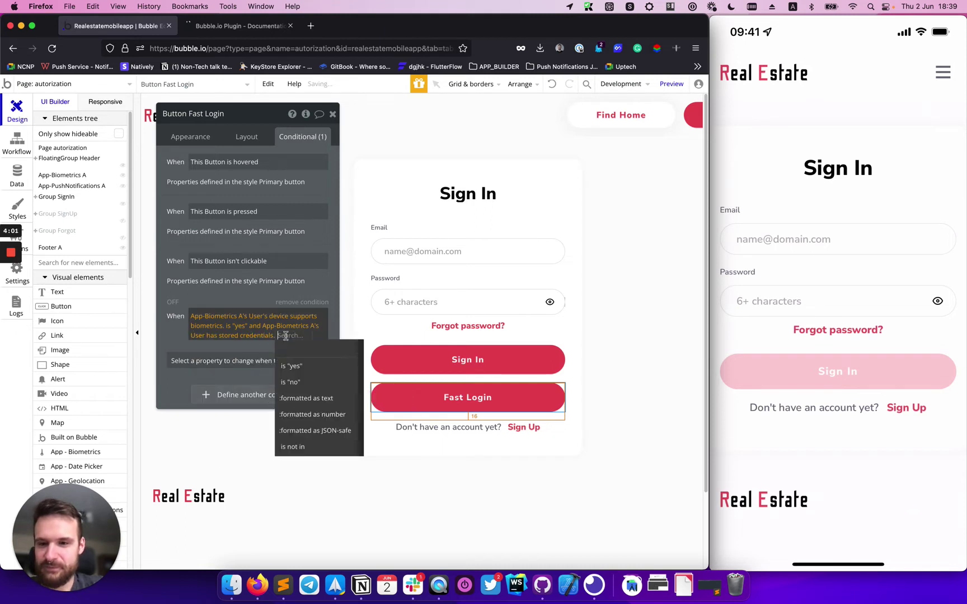
left_click(289, 366)
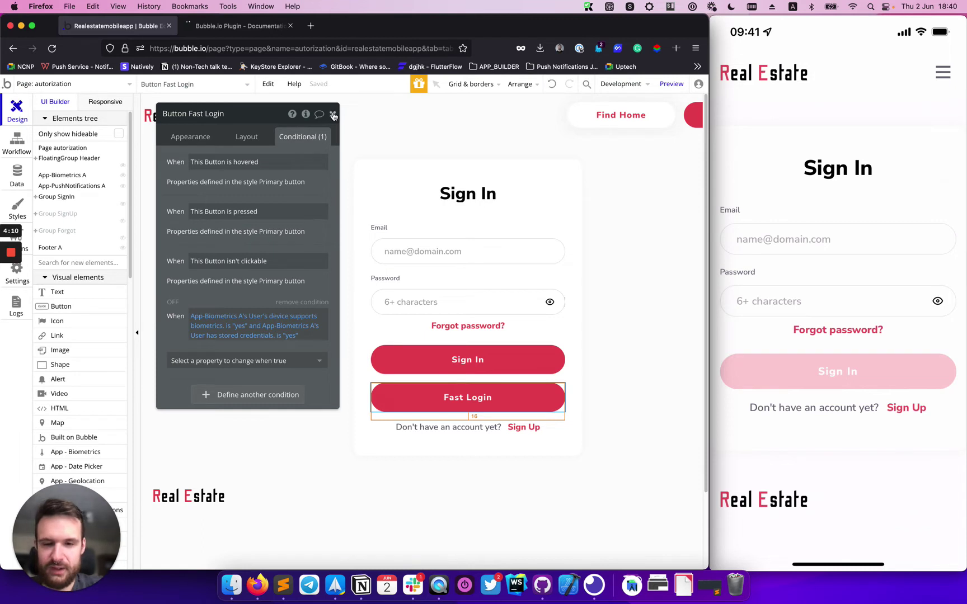
- Make the Fast Login button not visible on page load and collapse it when hidden
left_click(257, 138)
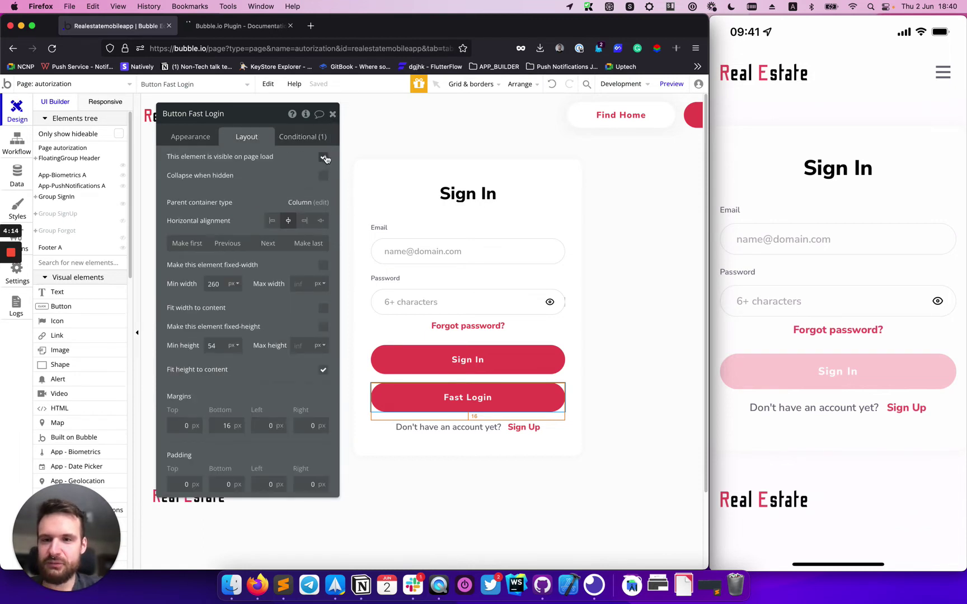
left_click(324, 158)
left_click(323, 200)
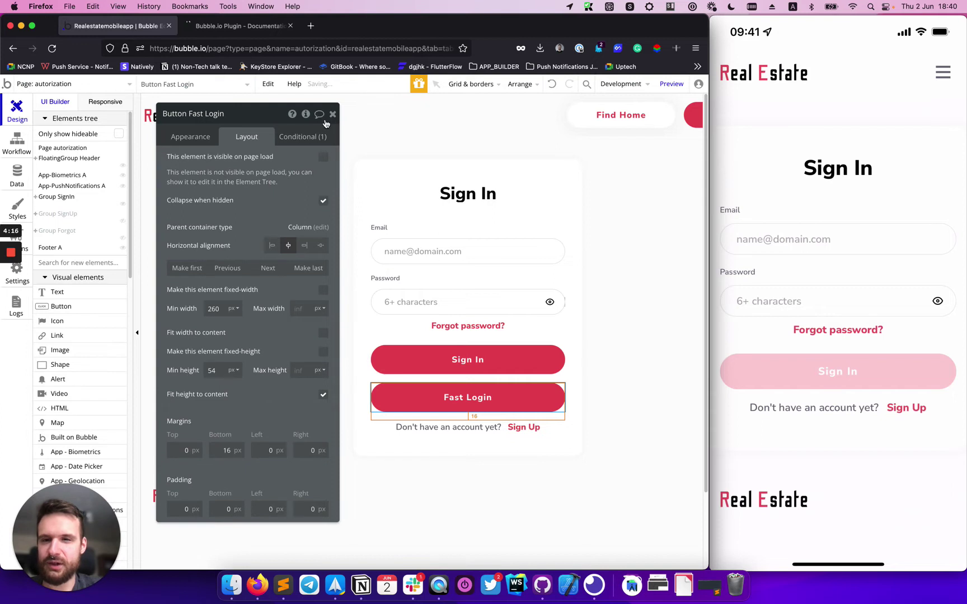
- Make the Fast Login button visible when its biometrics and stored-credentials condition is true
left_click(302, 137)
left_click(265, 364)
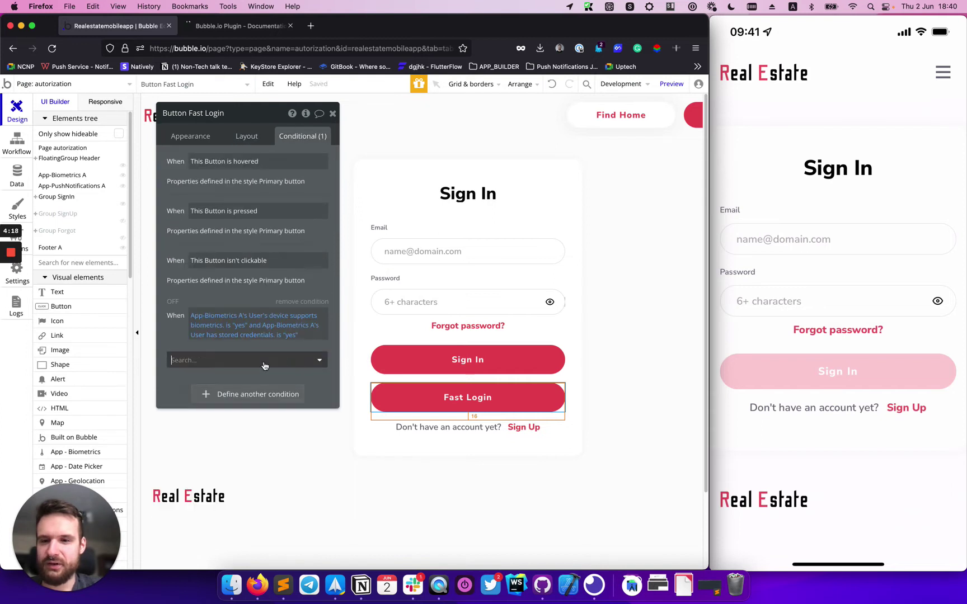
left_click(201, 393)
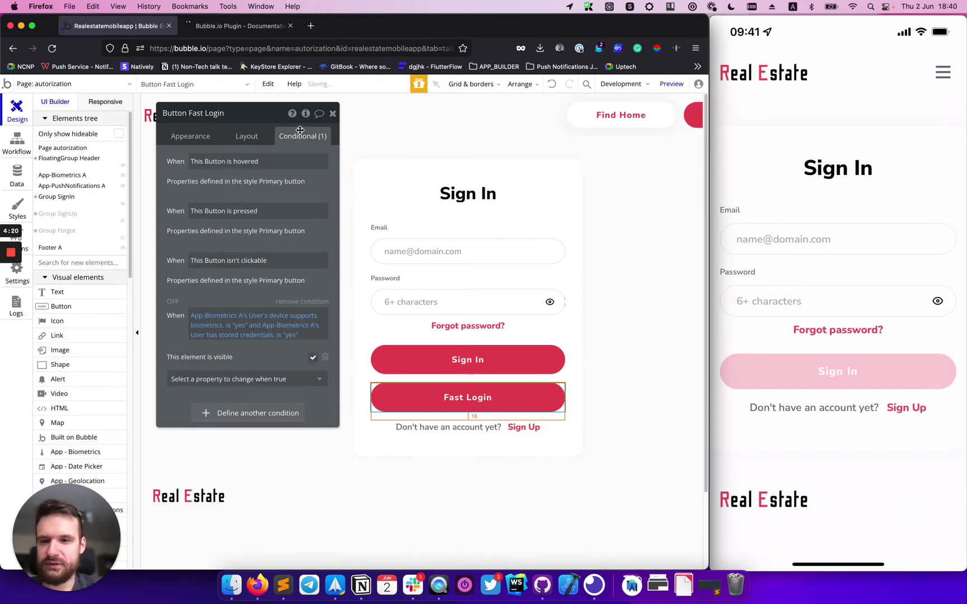
left_click(332, 113)
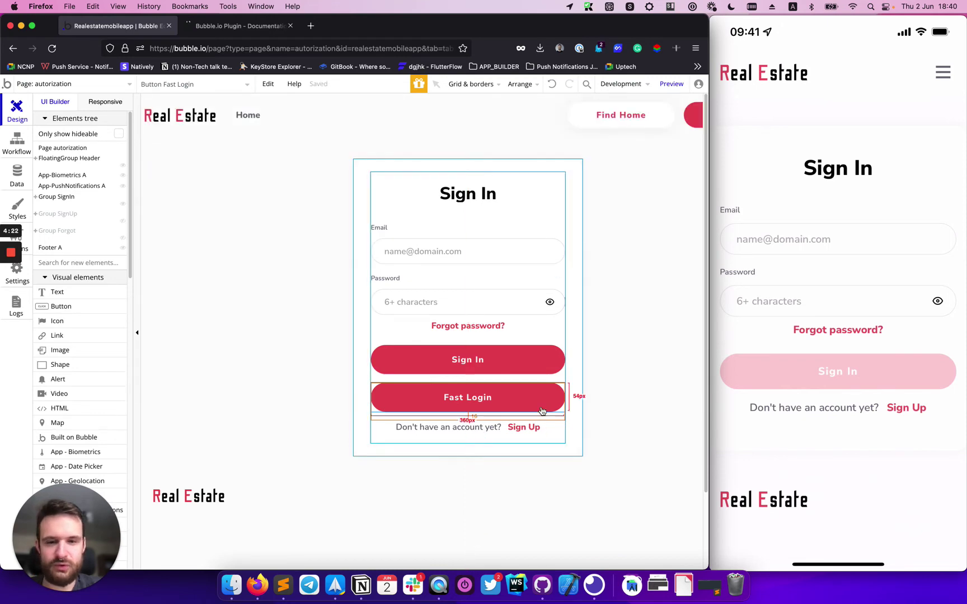
- Start a workflow for the Fast Login button being clicked
right_click(495, 397)
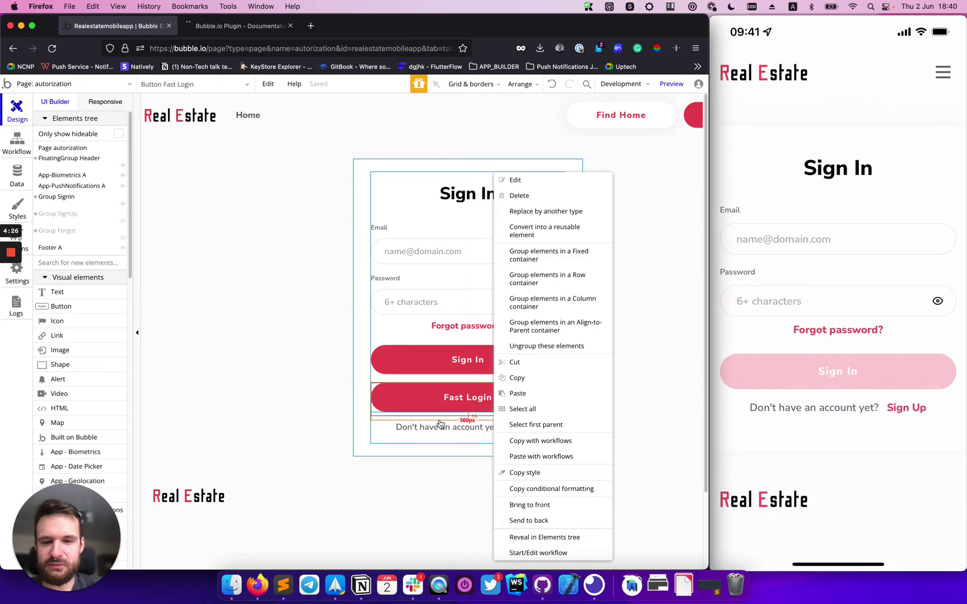
left_click(432, 397)
right_click(432, 397)
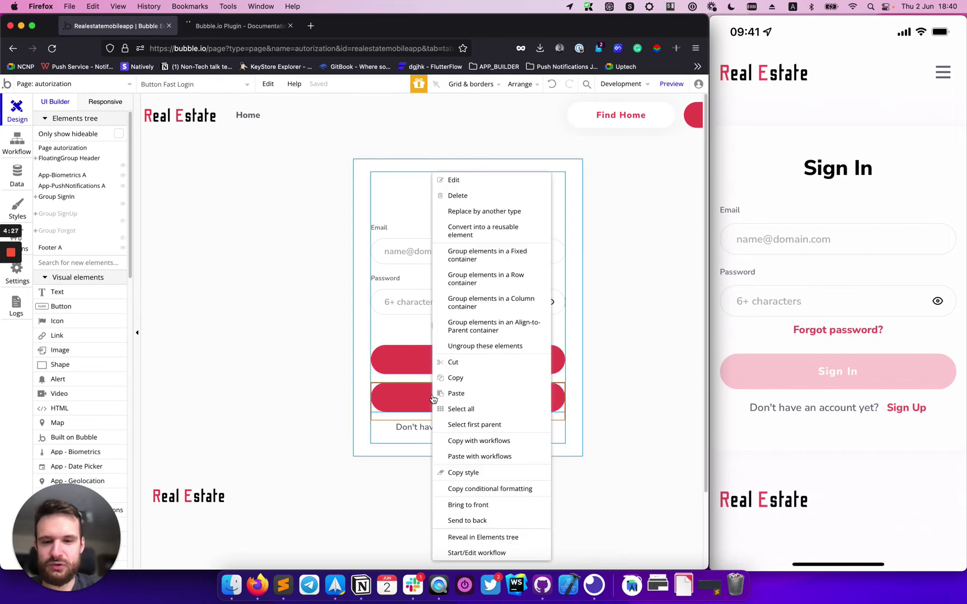
left_click(483, 553)
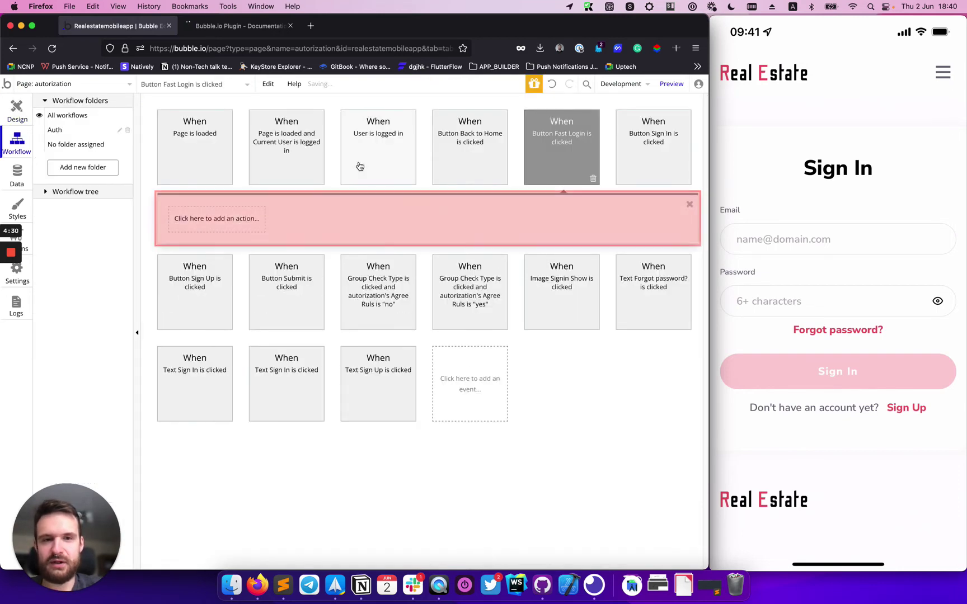
- Add the Get user's credentials a App - Biometrics action to the Fast Login workflow, using App-Biometrics A with allow_passcode enabled
left_click(212, 224)
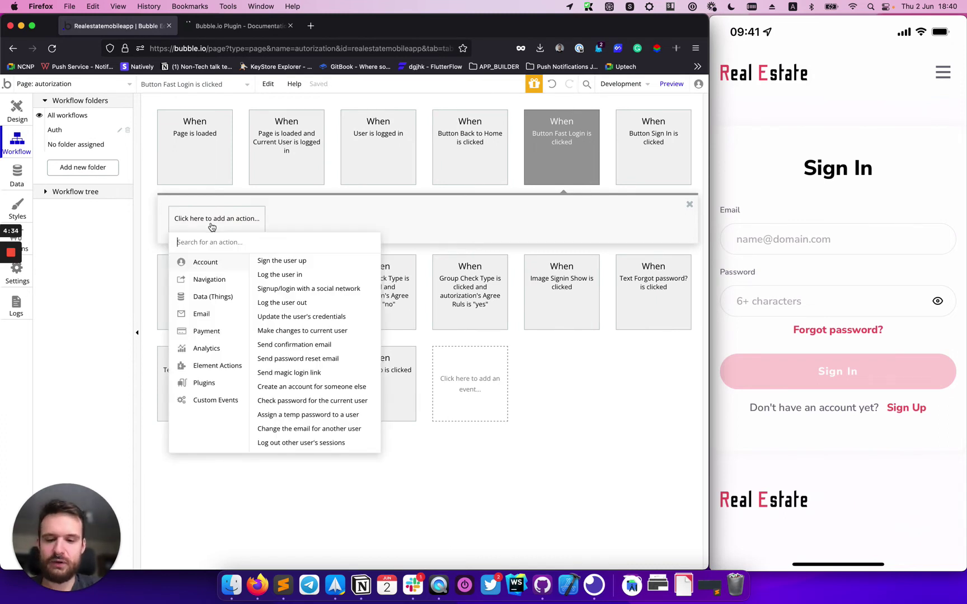
type("get")
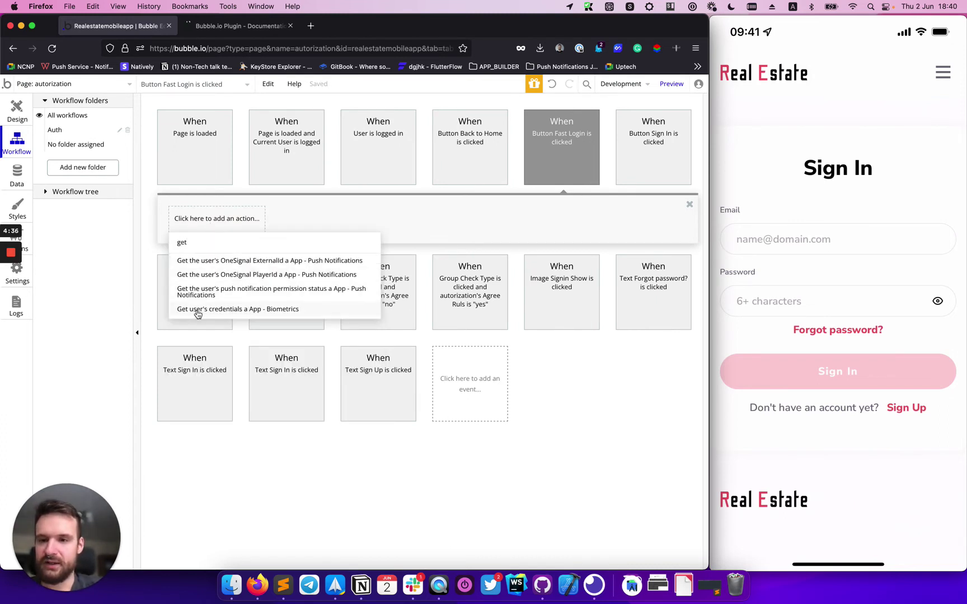
left_click(242, 311)
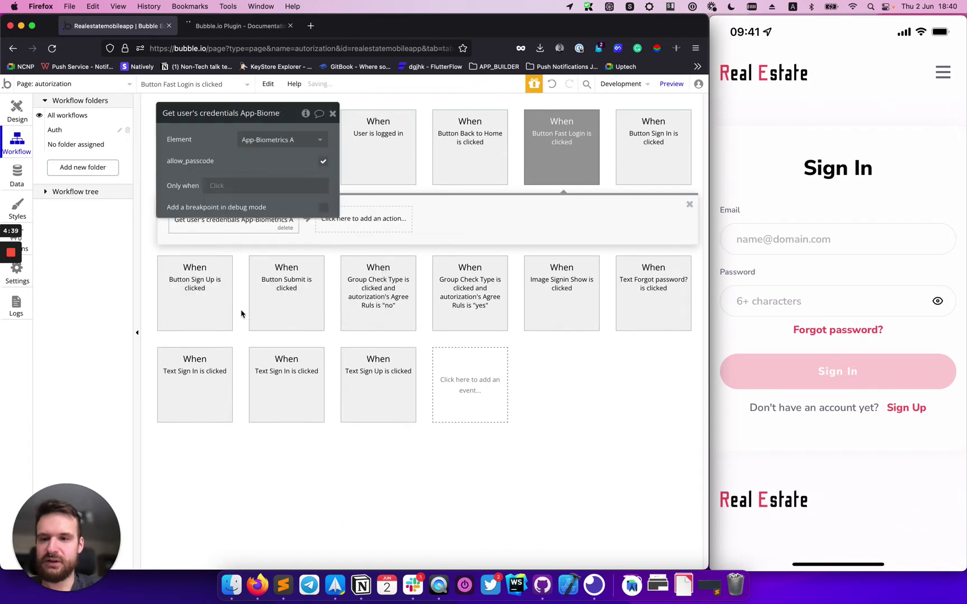
left_click(333, 114)
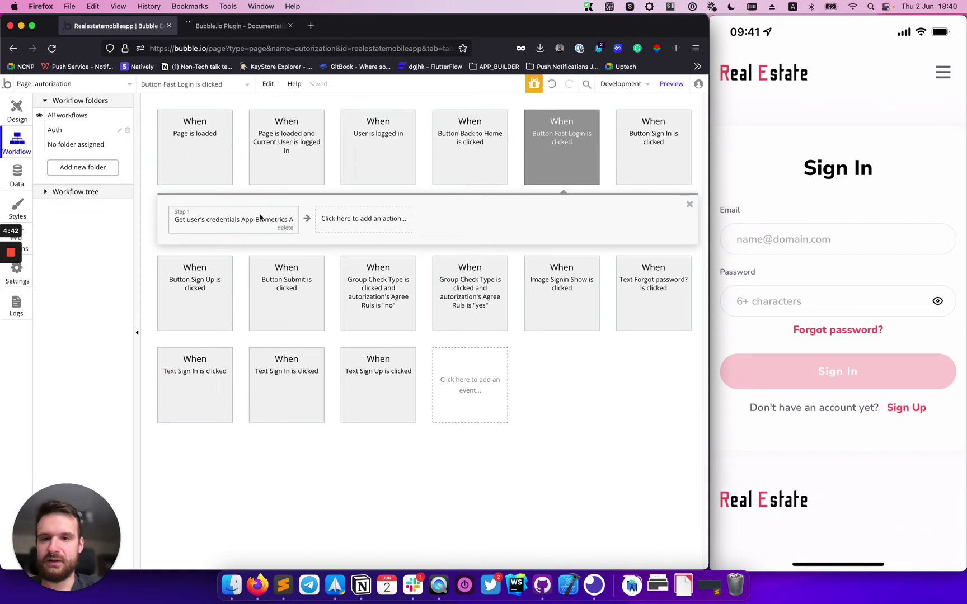
- Create a workflow event for A App - Biometrics User's credentials received on the App-Biometrics A element
left_click(689, 205)
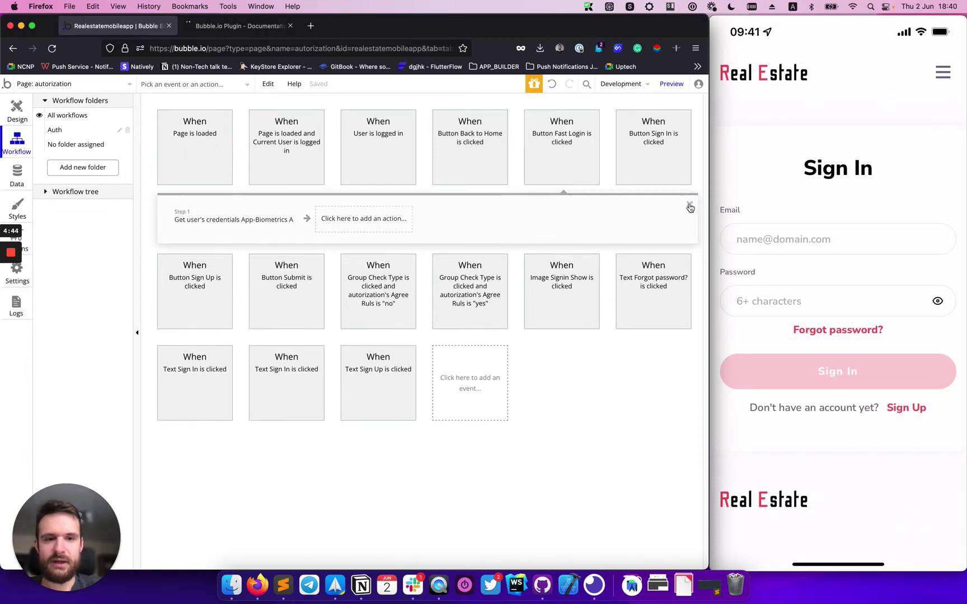
left_click(469, 337)
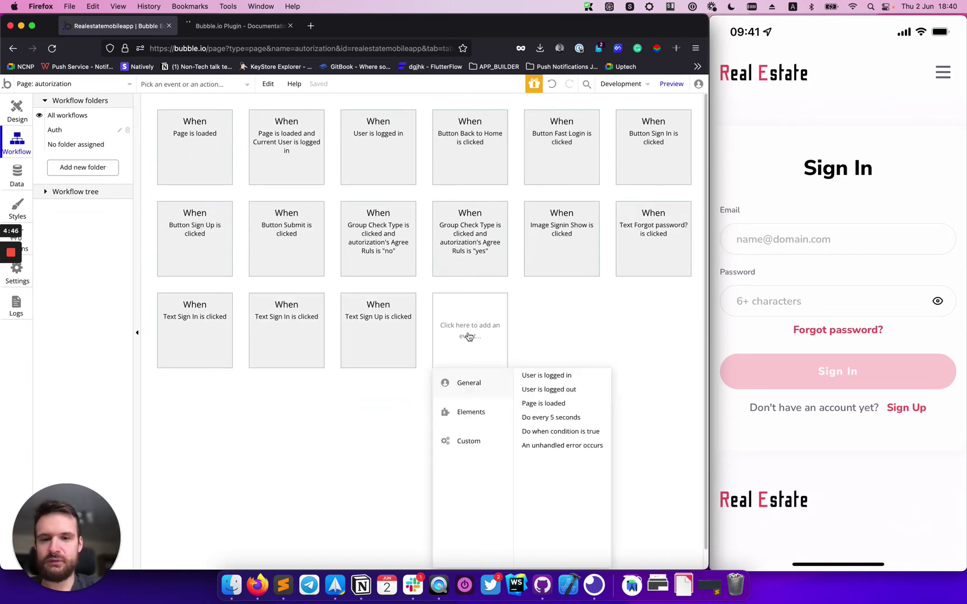
mouse_move(473, 411)
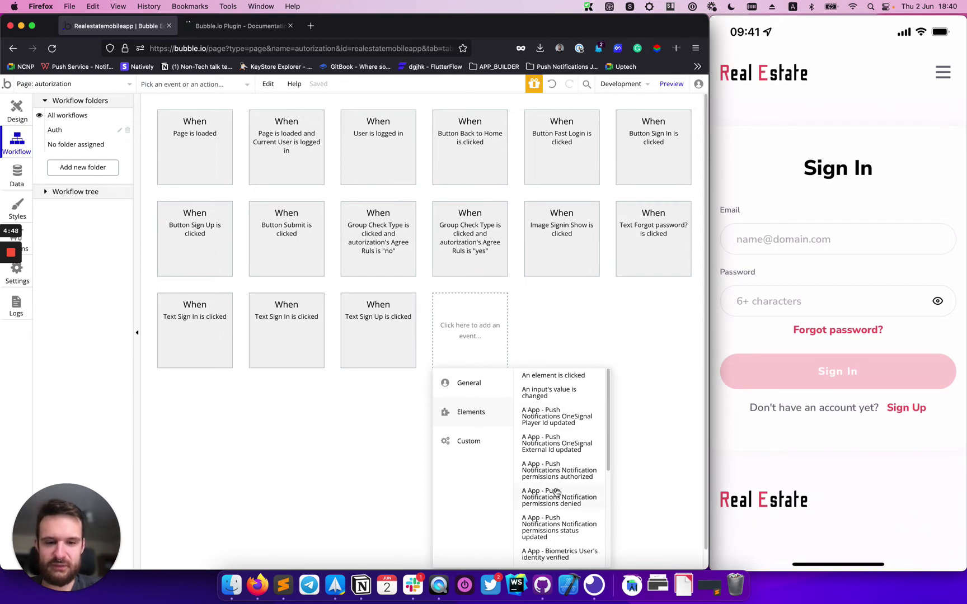
scroll(558, 492, "down", 2)
scroll(557, 492, "down", 2)
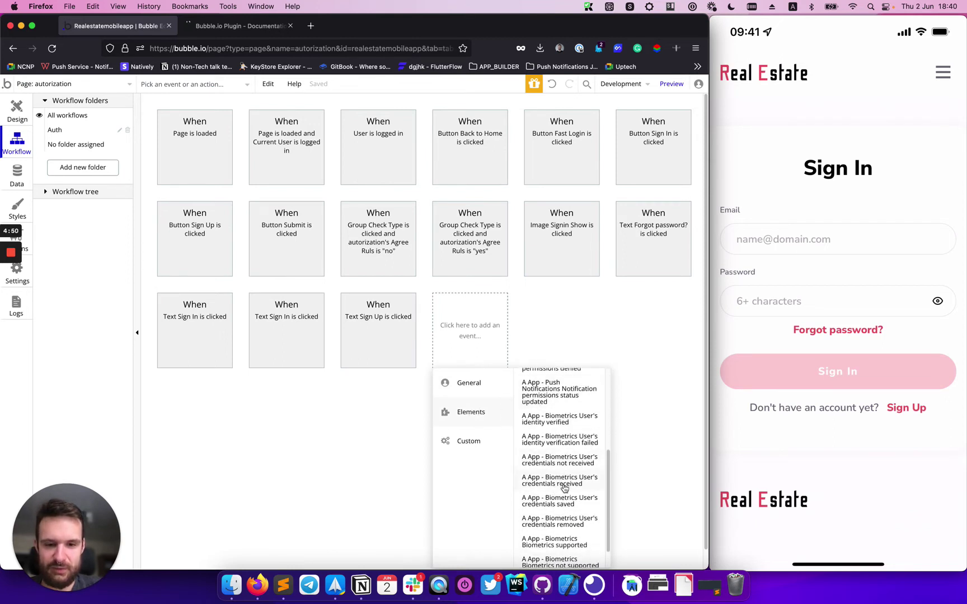
scroll(562, 507, "down", 1)
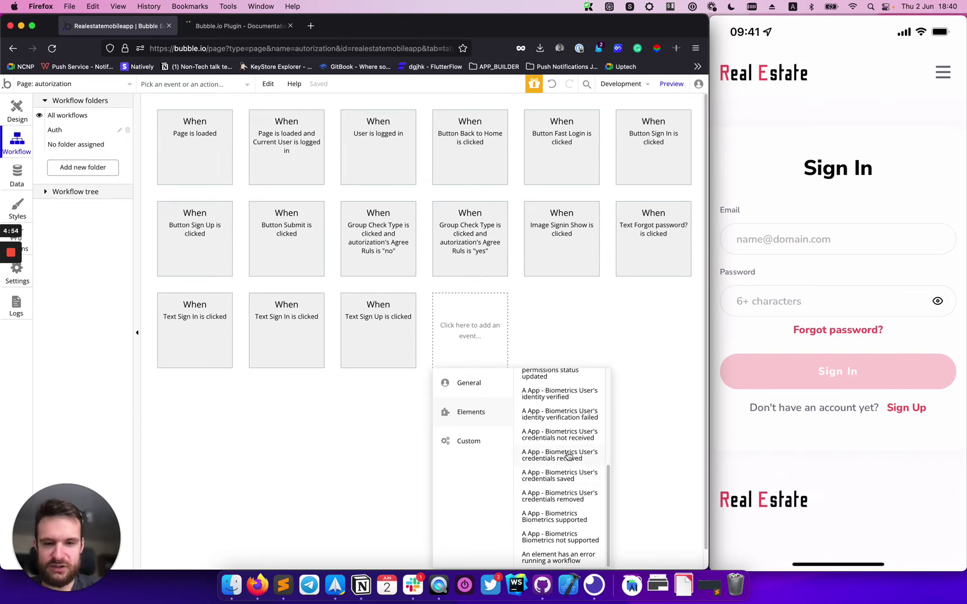
left_click(568, 456)
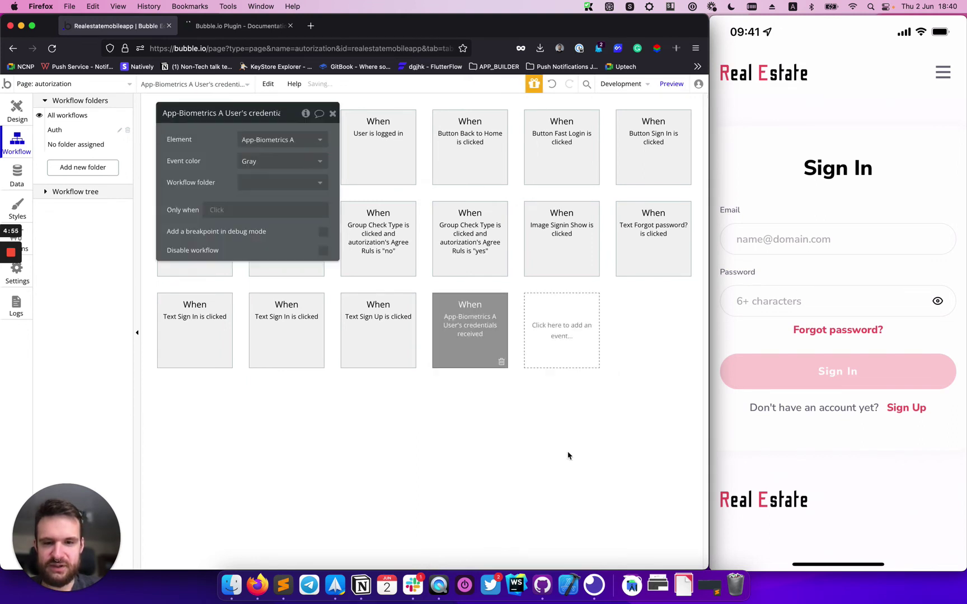
left_click(332, 114)
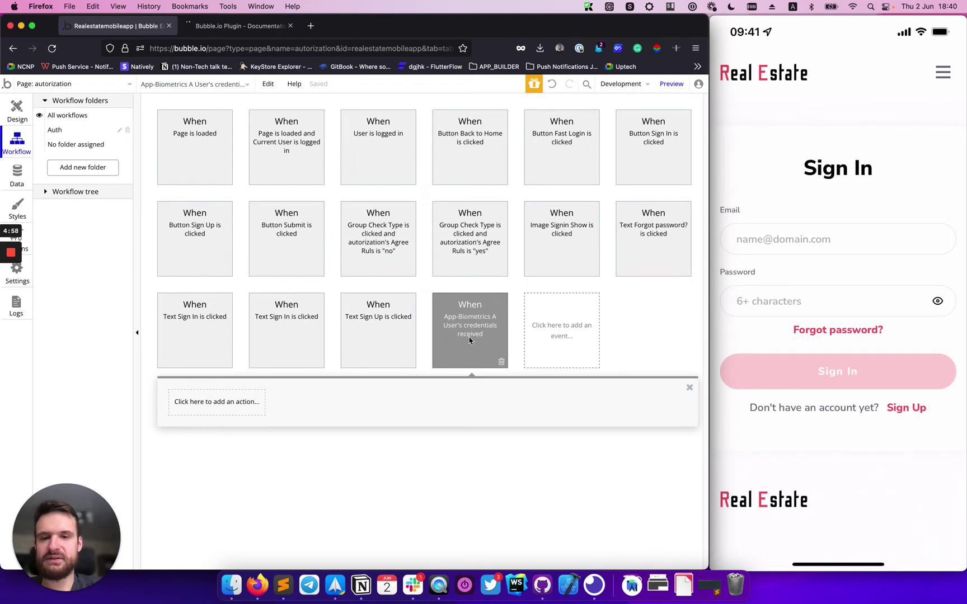
- Add a Log the user in action to the credentials-received workflow
left_click(237, 402)
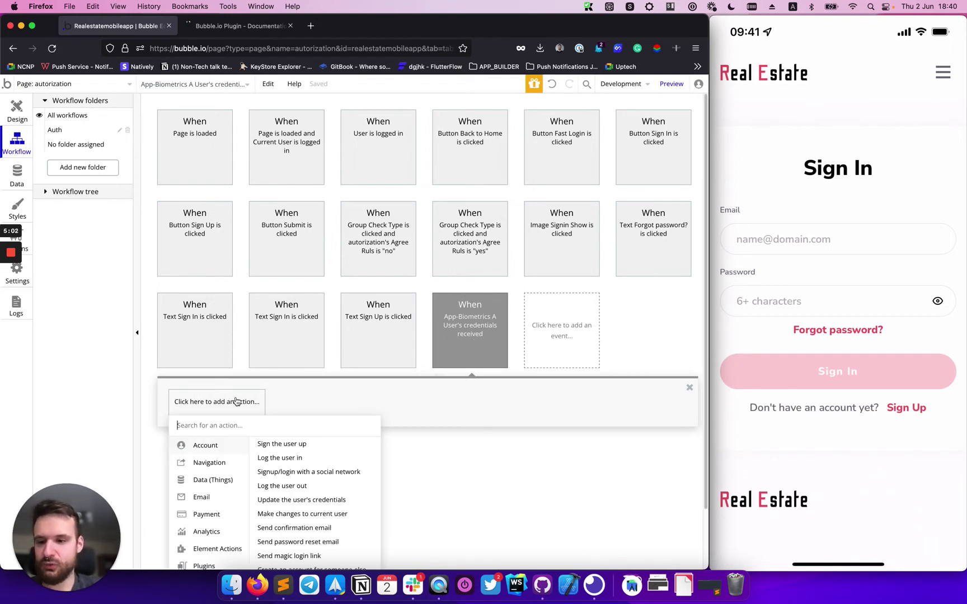
type("logi")
key("BackSpace")
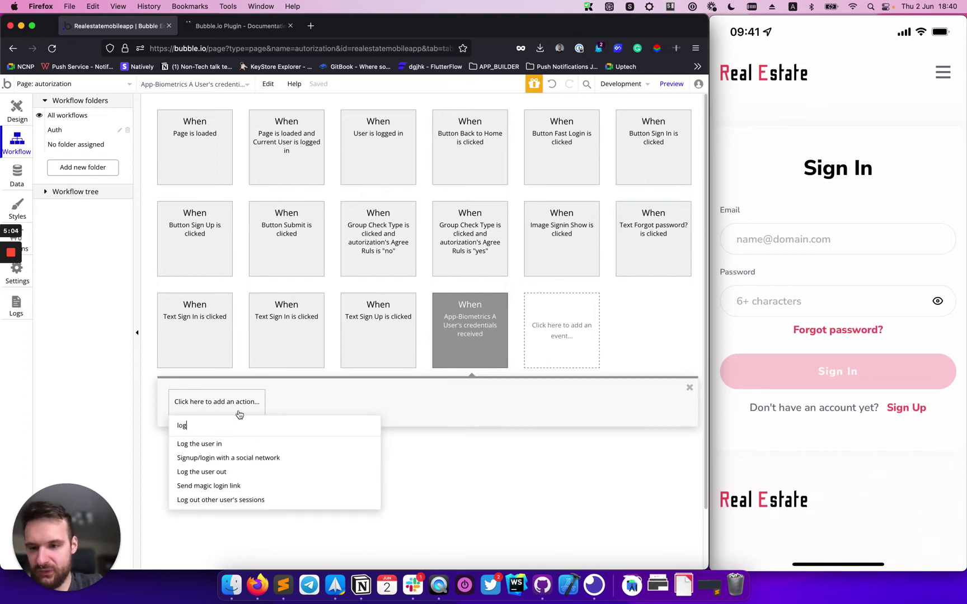
left_click(219, 447)
- Set the login action's email to This App-Biometrics's User's login after biometric authentication
left_click(252, 139)
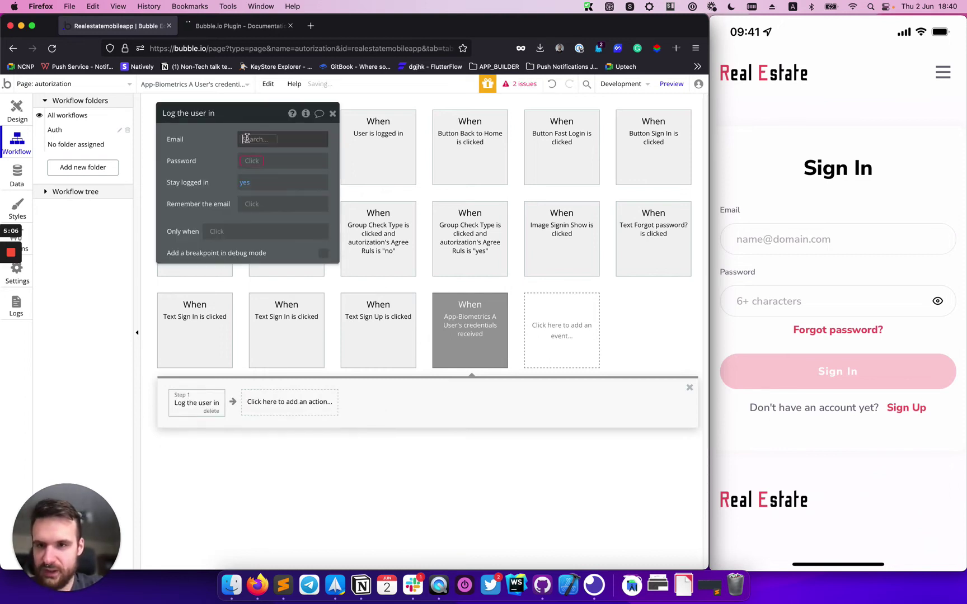
left_click(198, 147)
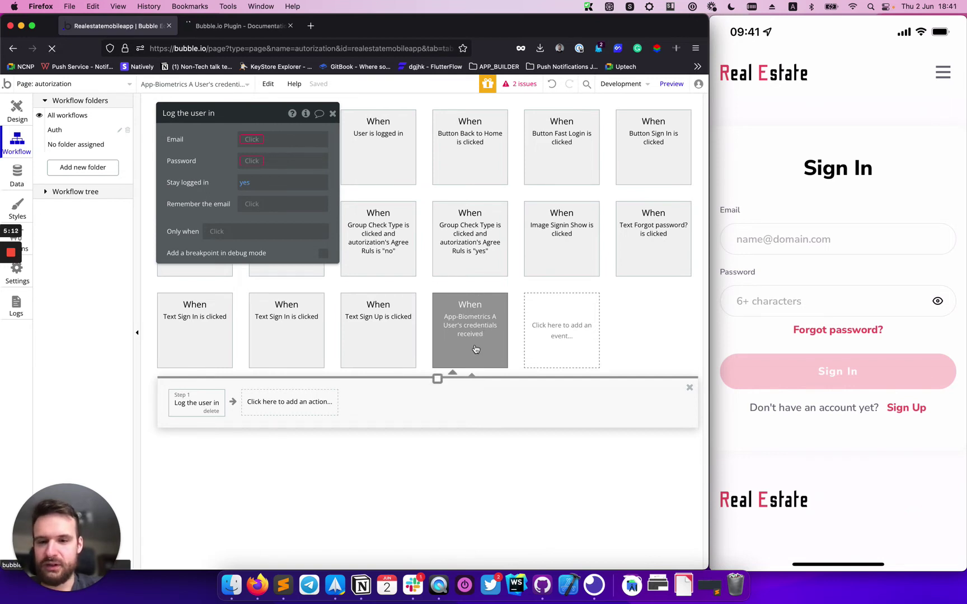
left_click(250, 140)
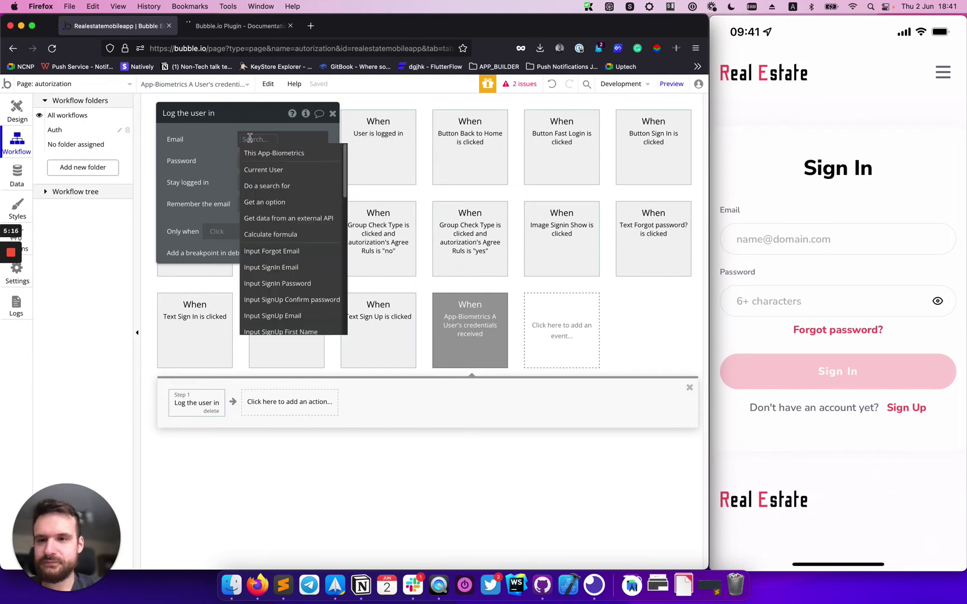
left_click(279, 156)
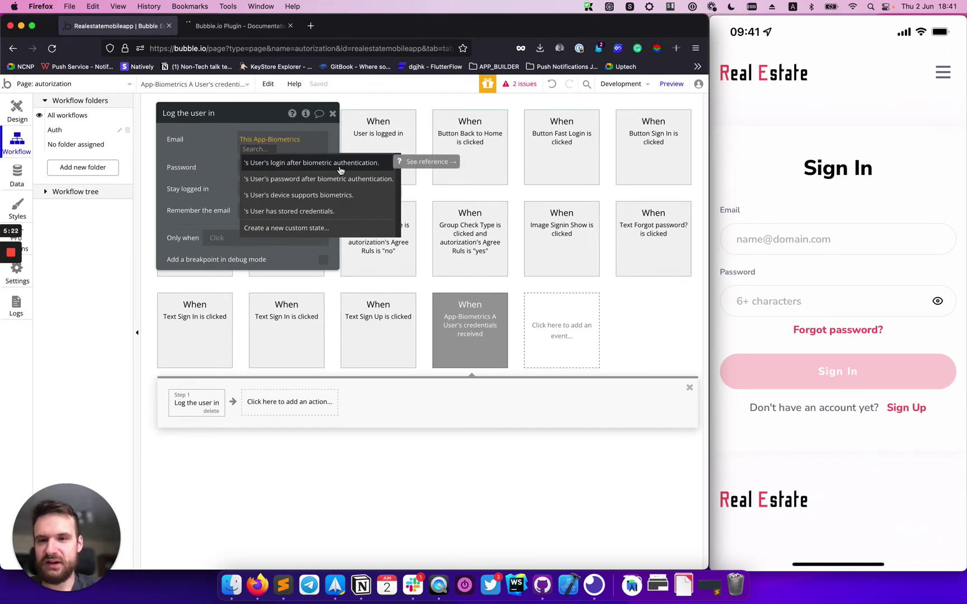
left_click(291, 163)
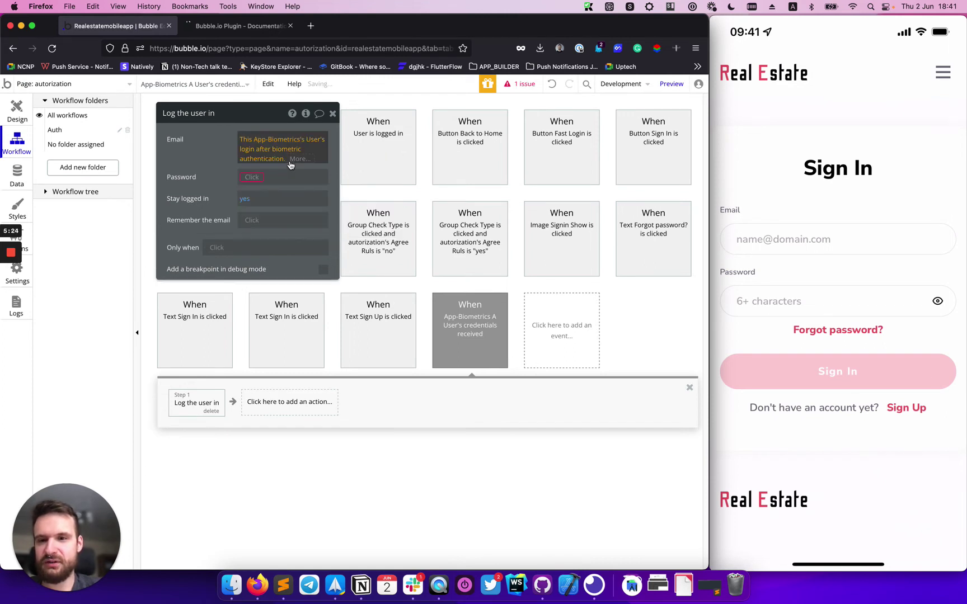
- Set the login action's password to This App-Biometrics's User's password after biometric authentication
left_click(258, 178)
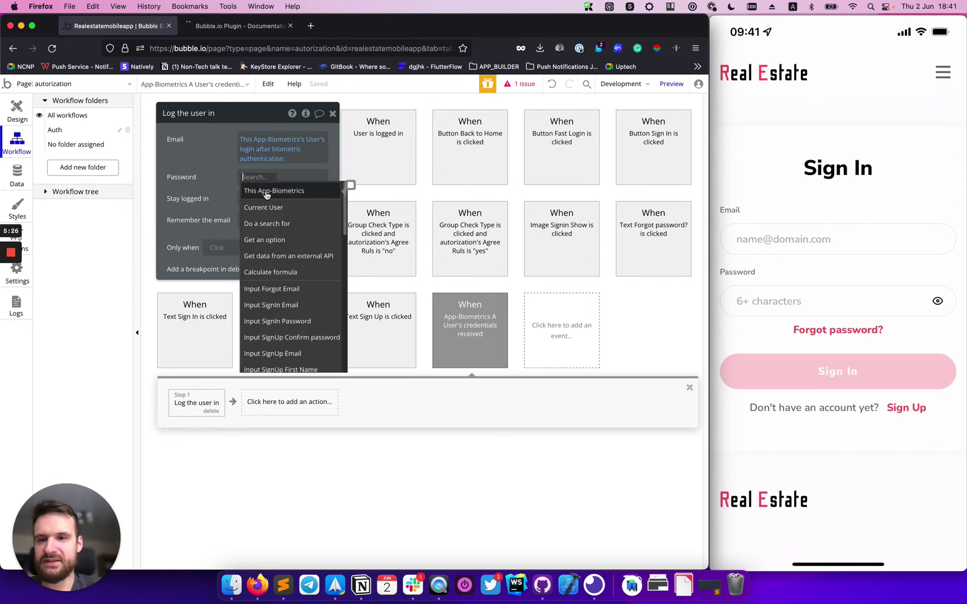
left_click(267, 192)
left_click(294, 218)
left_click(210, 185)
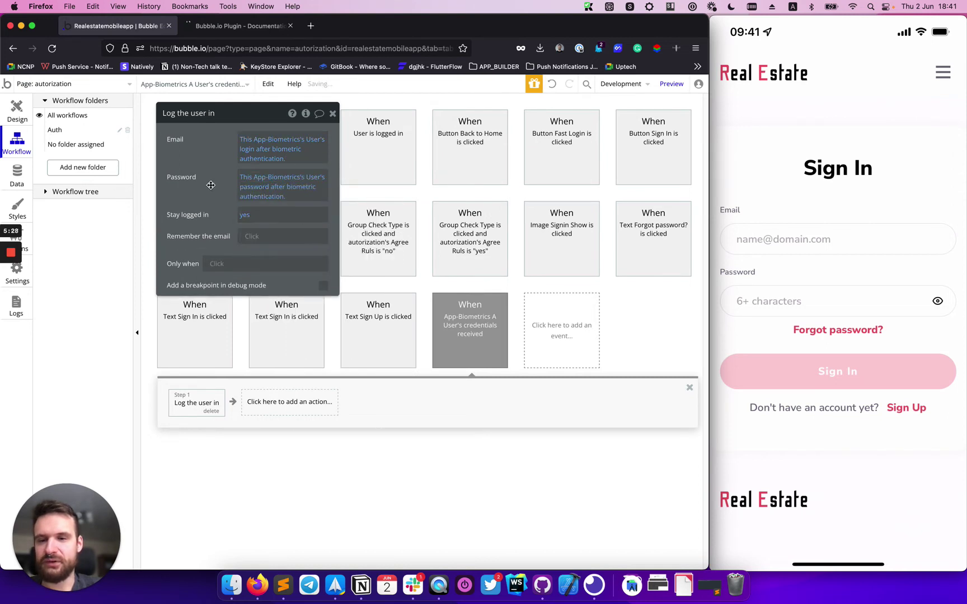
left_click(333, 115)
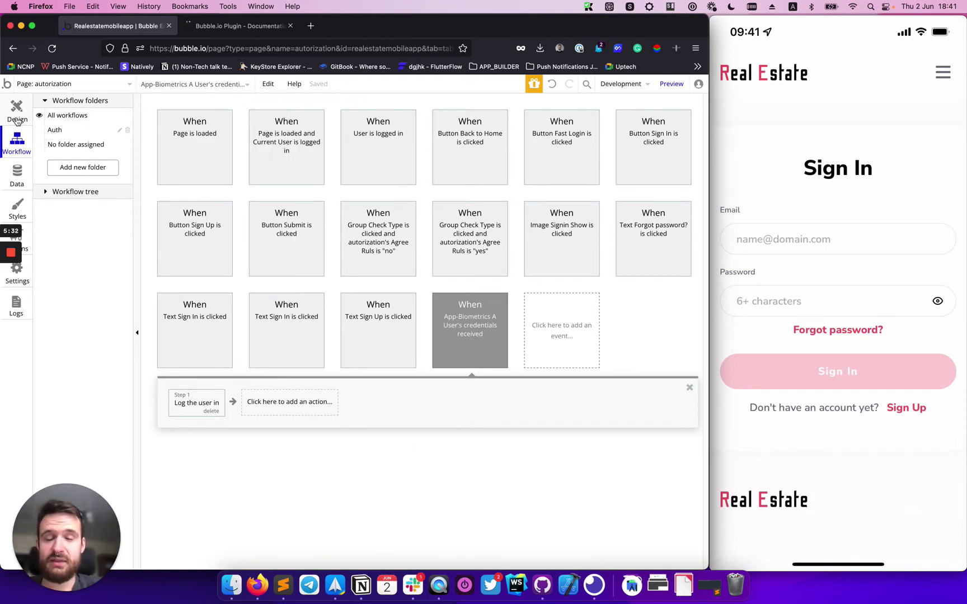
- Deploy the current development version to Live with the deployment description 1
left_click(17, 114)
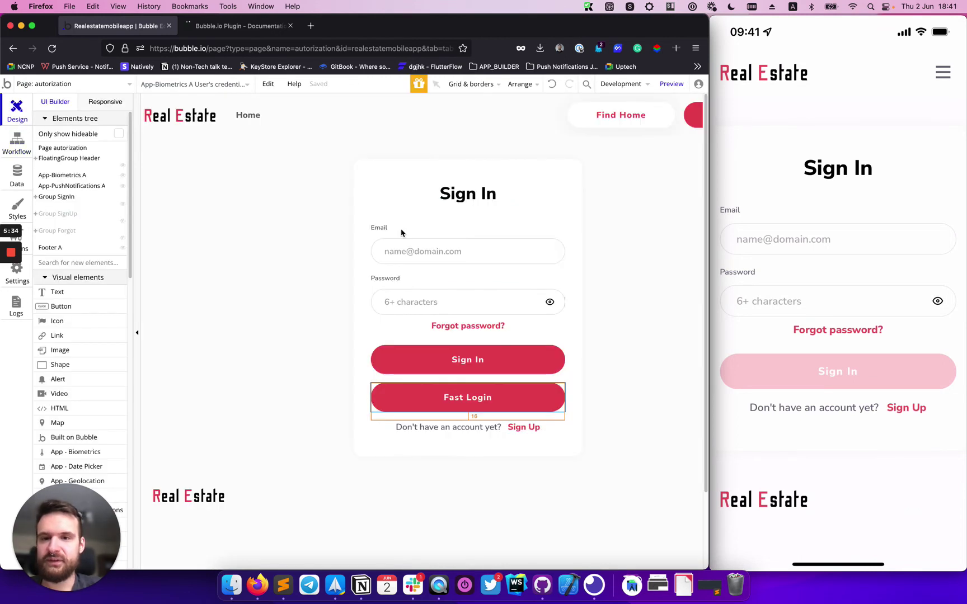
left_click(636, 90)
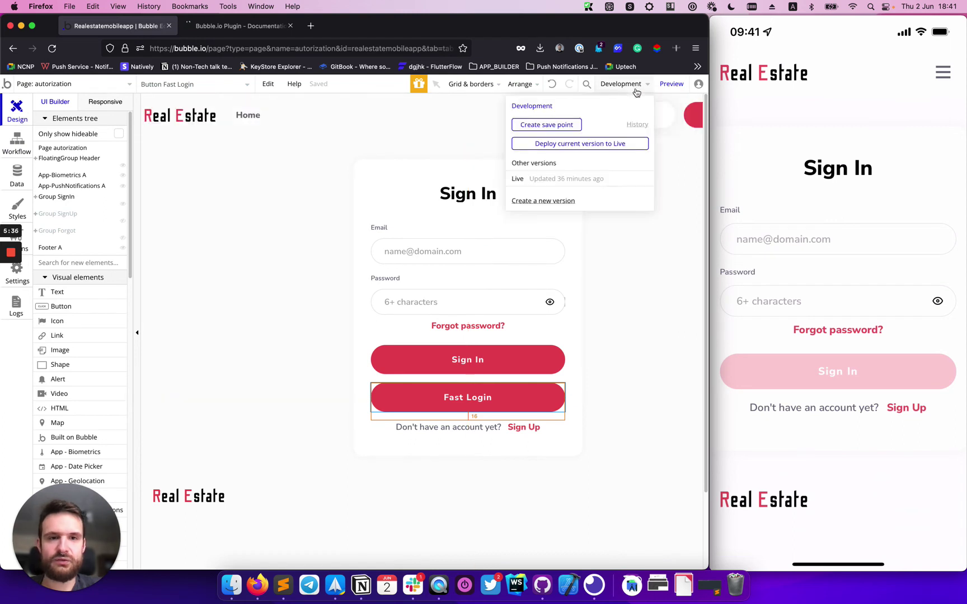
left_click(583, 145)
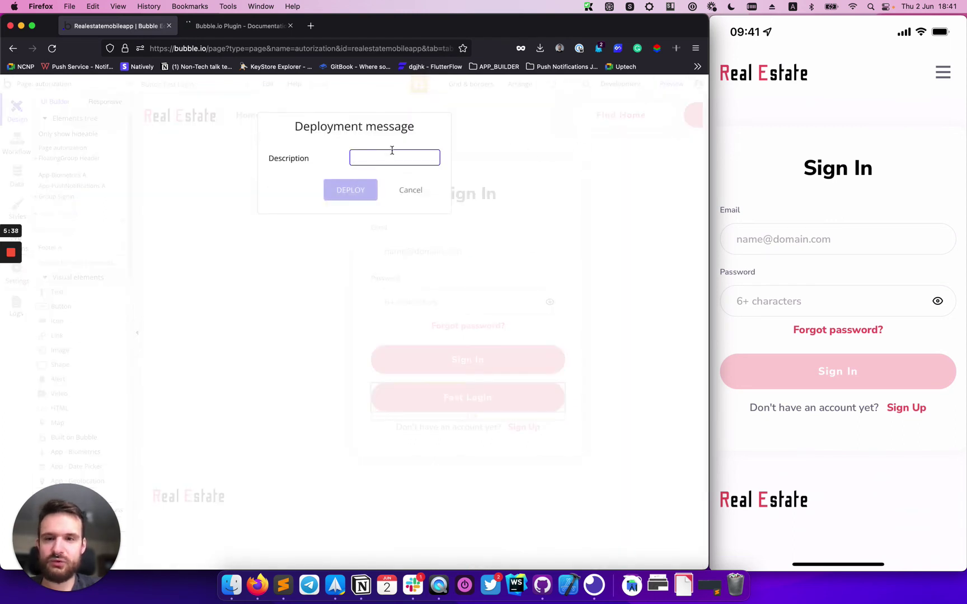
type("1")
left_click(352, 191)
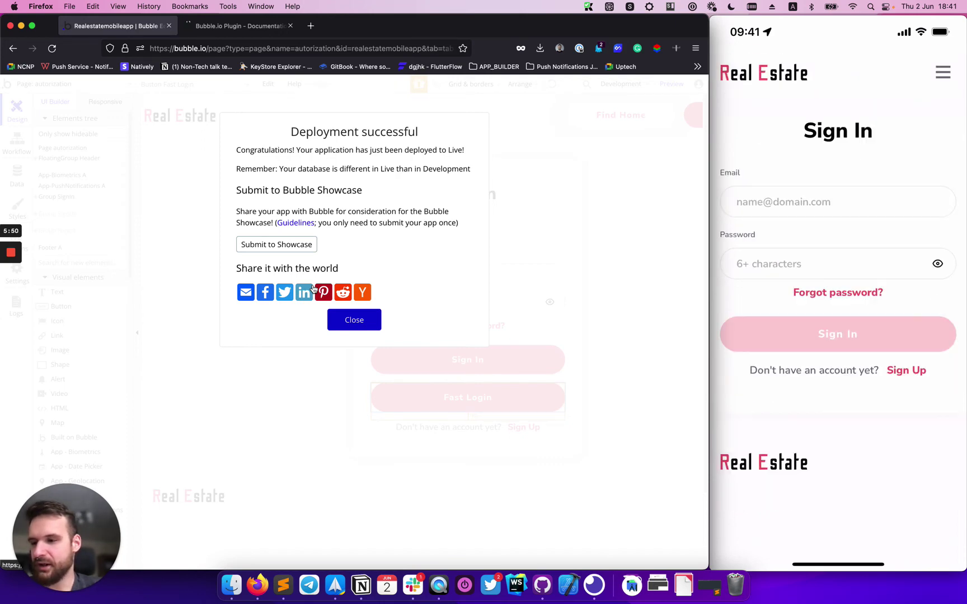
left_click(352, 321)
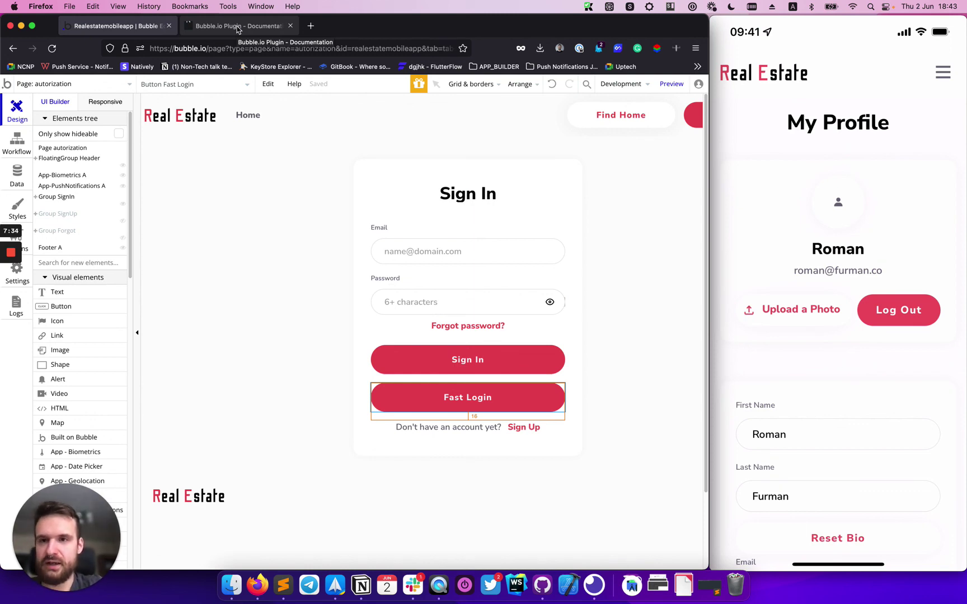
- Review the events, states and actions in the App - Biometrics section of the Bubble.io Plugin documentation
left_click(236, 29)
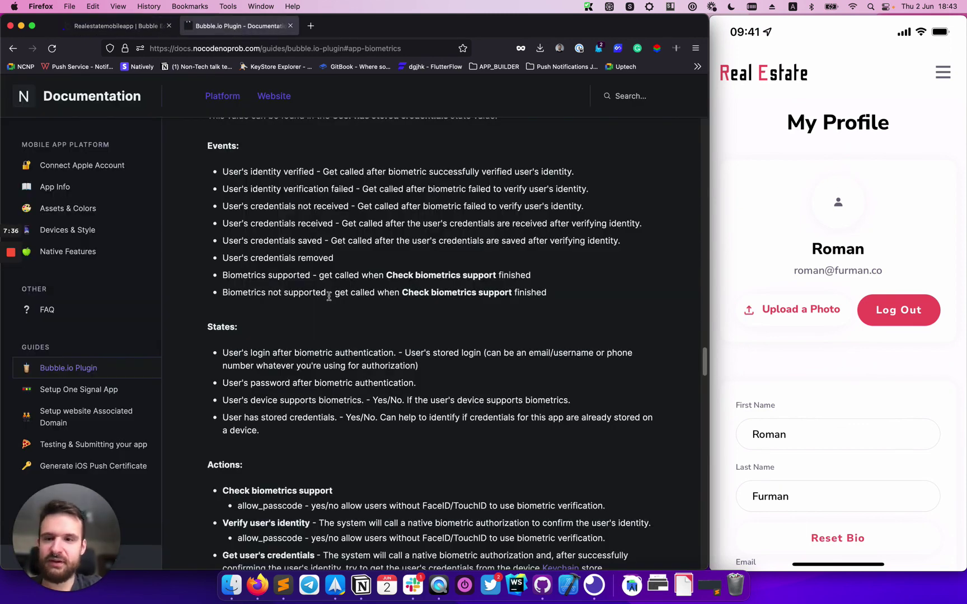
scroll(329, 296, "up", 5)
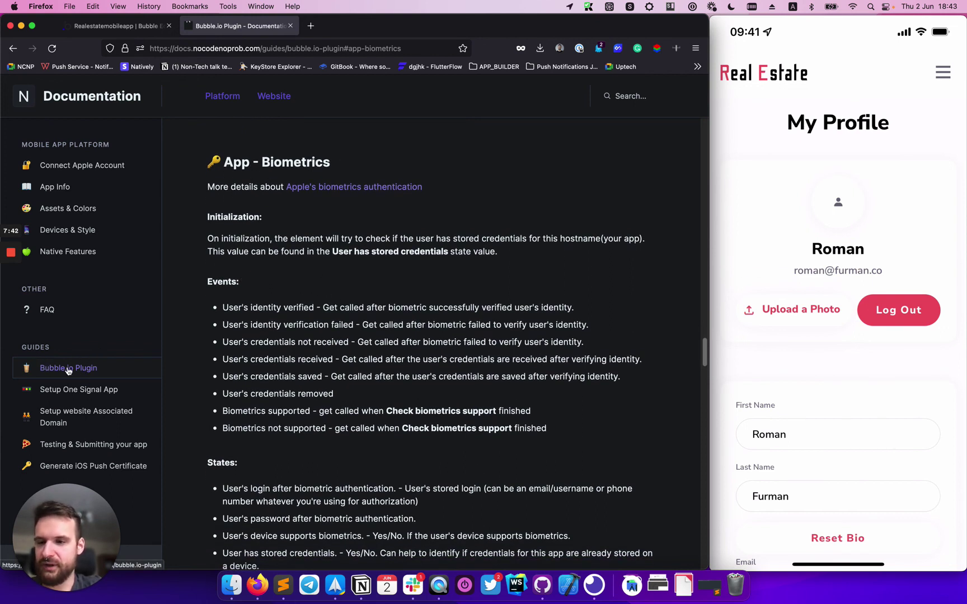
scroll(235, 168, "down", 1)
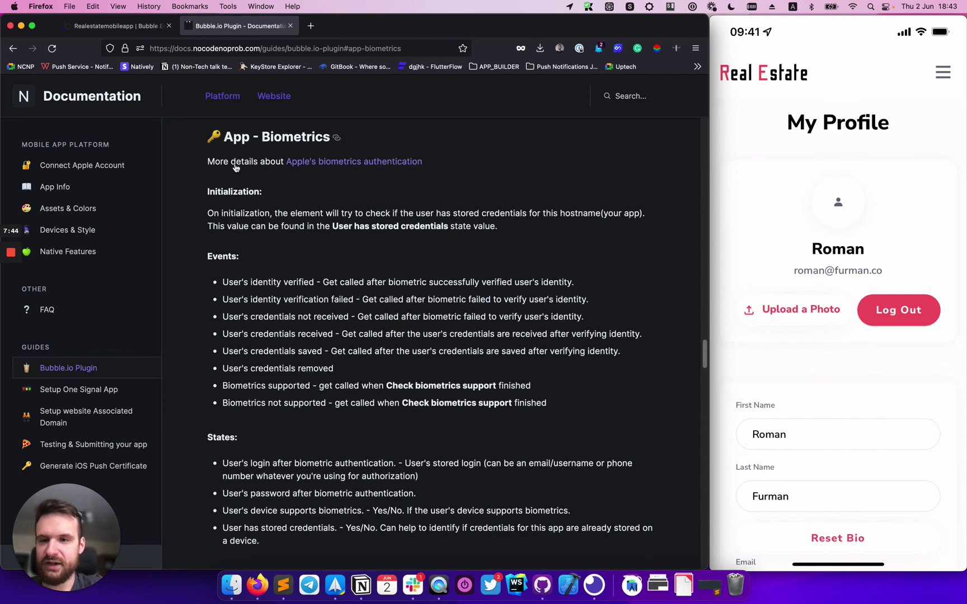
scroll(328, 219, "down", 1)
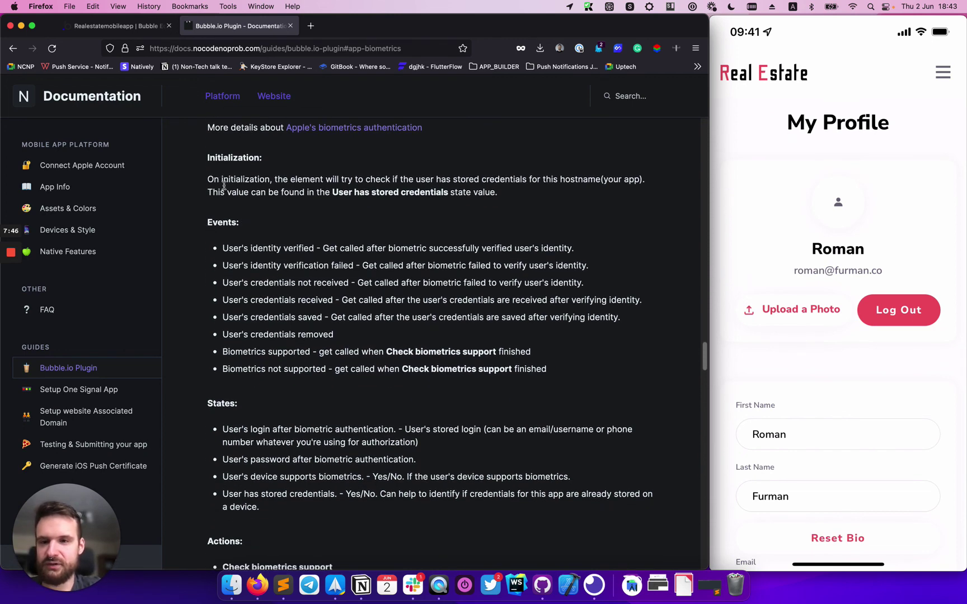
scroll(376, 366, "down", 1)
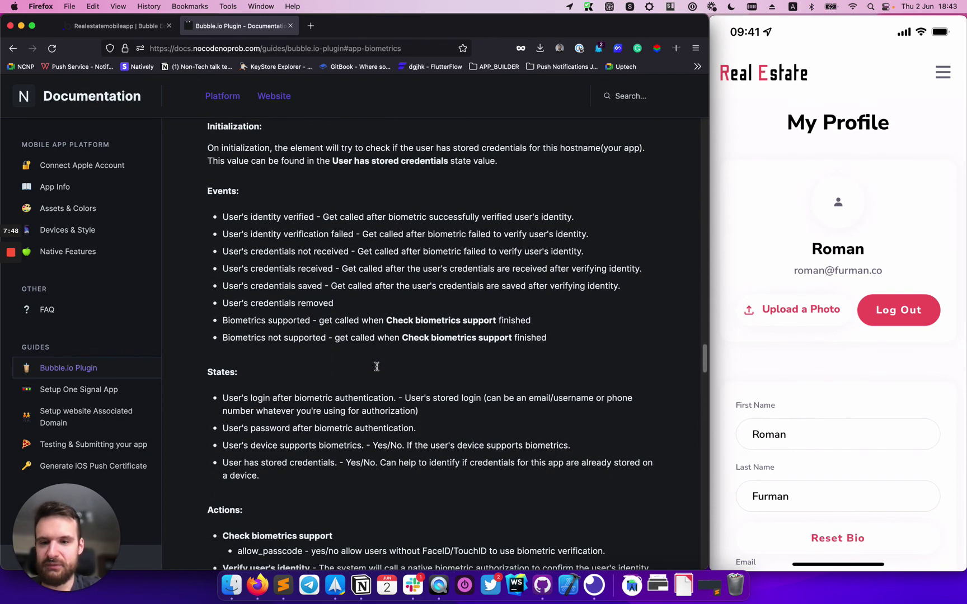
scroll(377, 367, "down", 1)
scroll(347, 373, "down", 2)
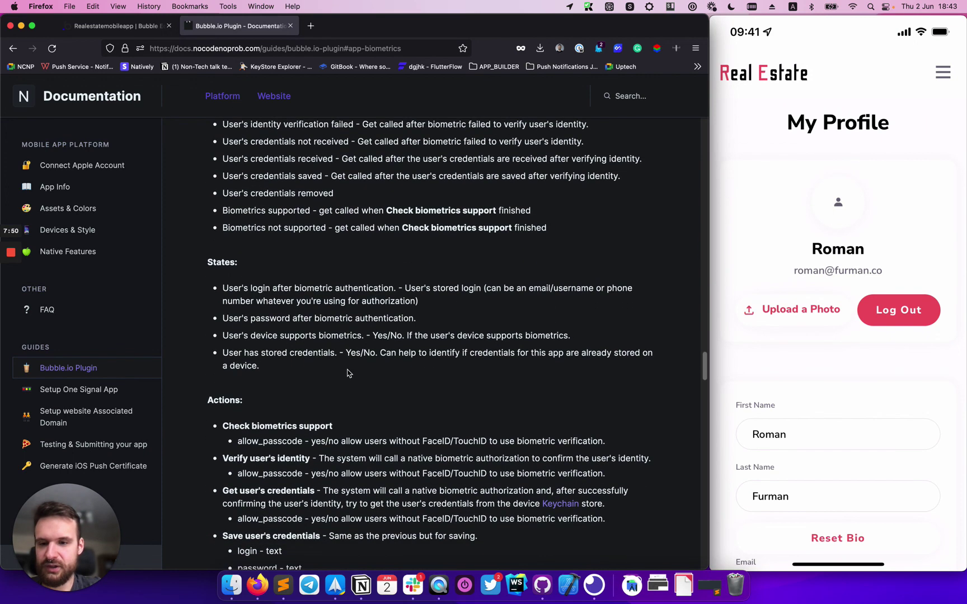
scroll(302, 391, "down", 2)
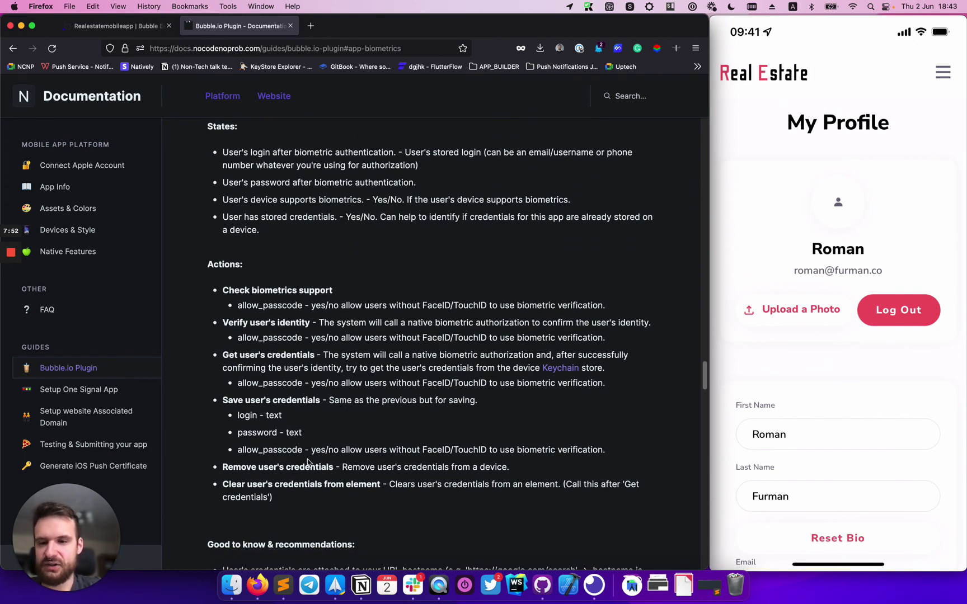
scroll(288, 339, "up", 2)
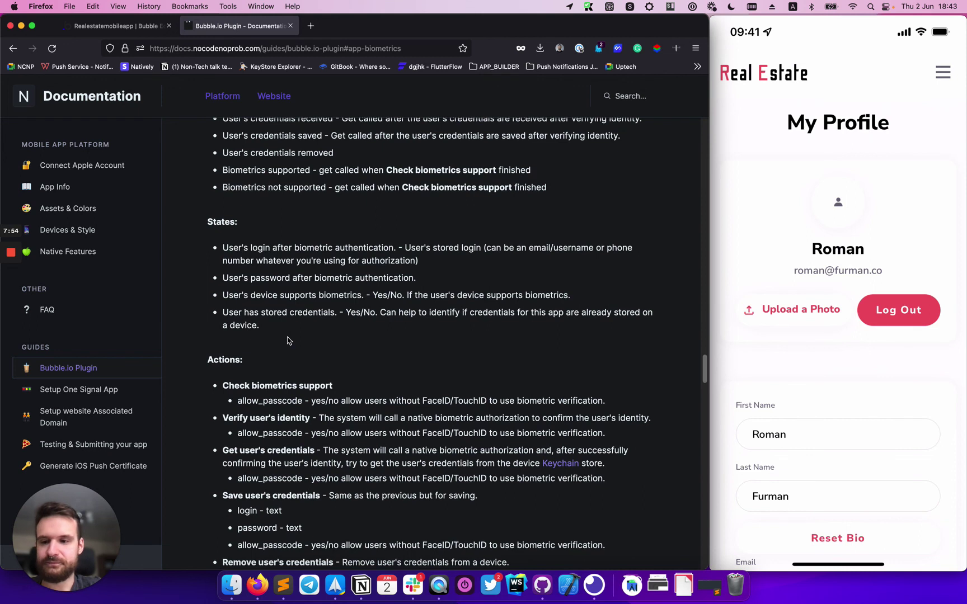